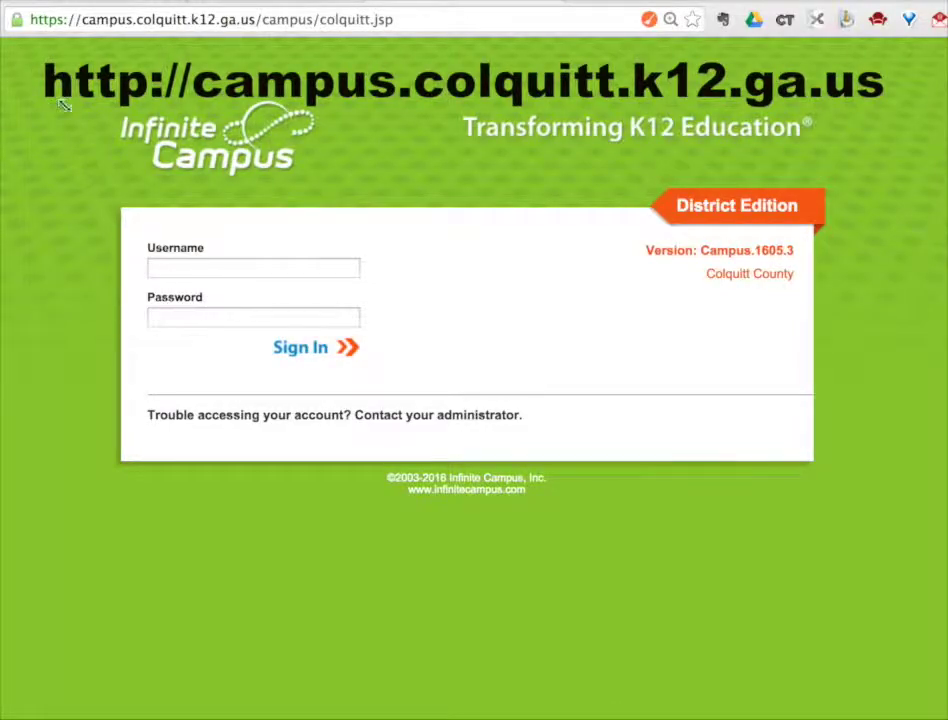
Step: Enter the student's lunch number as username and the initials-plus-birthdate password
left_click(165, 272)
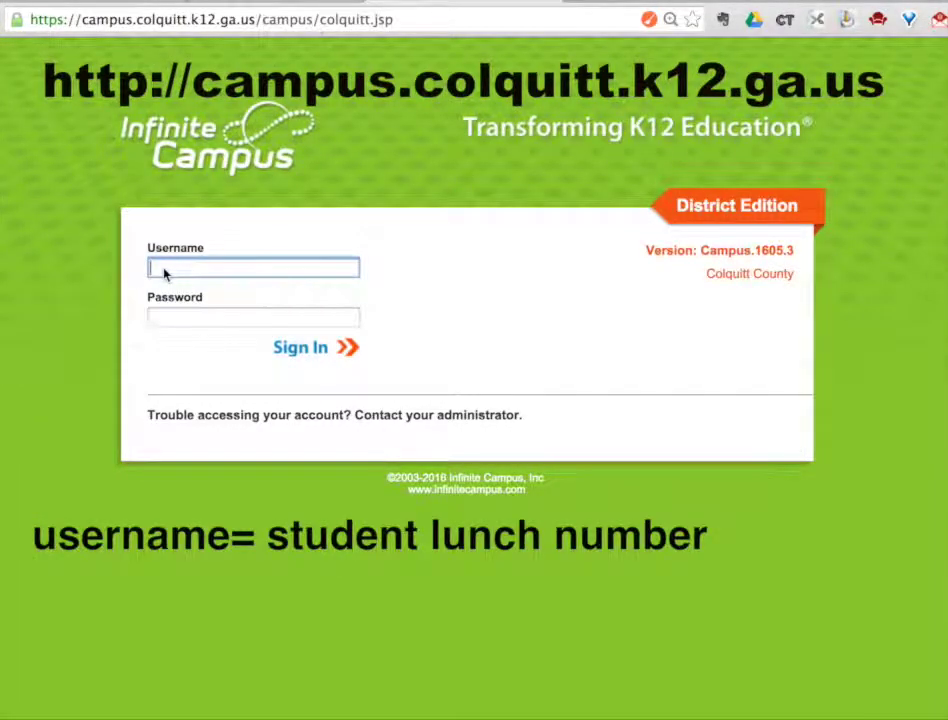
type("****")
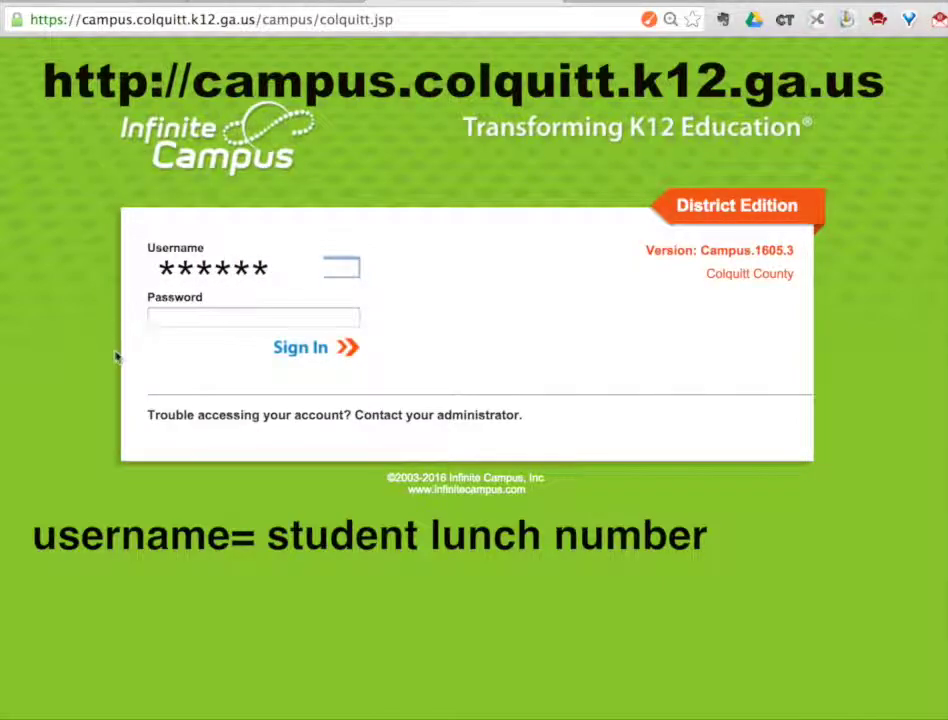
left_click(171, 315)
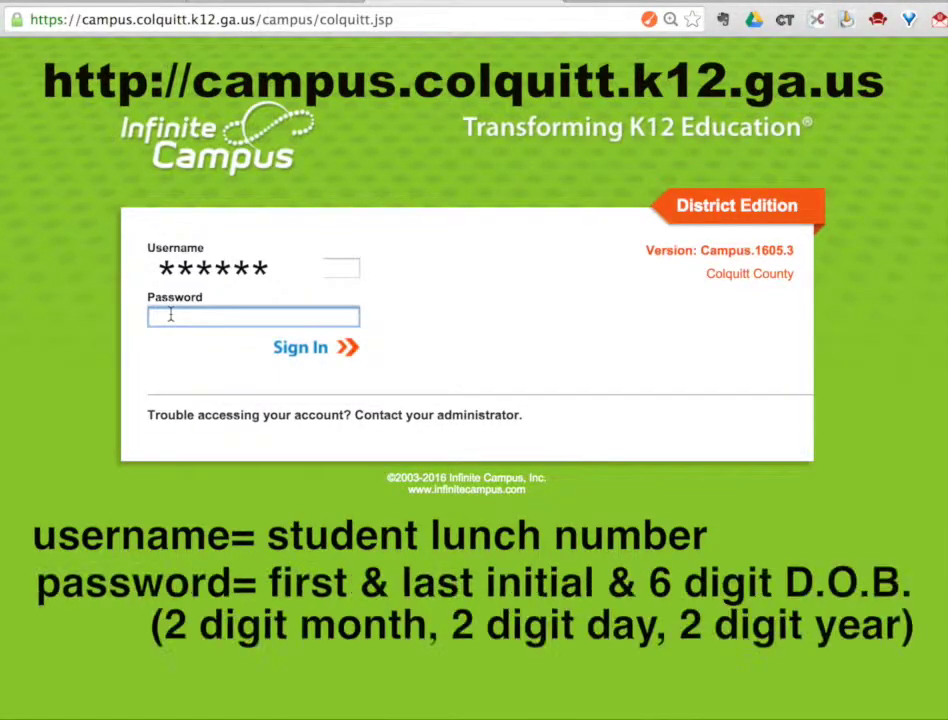
type("**")
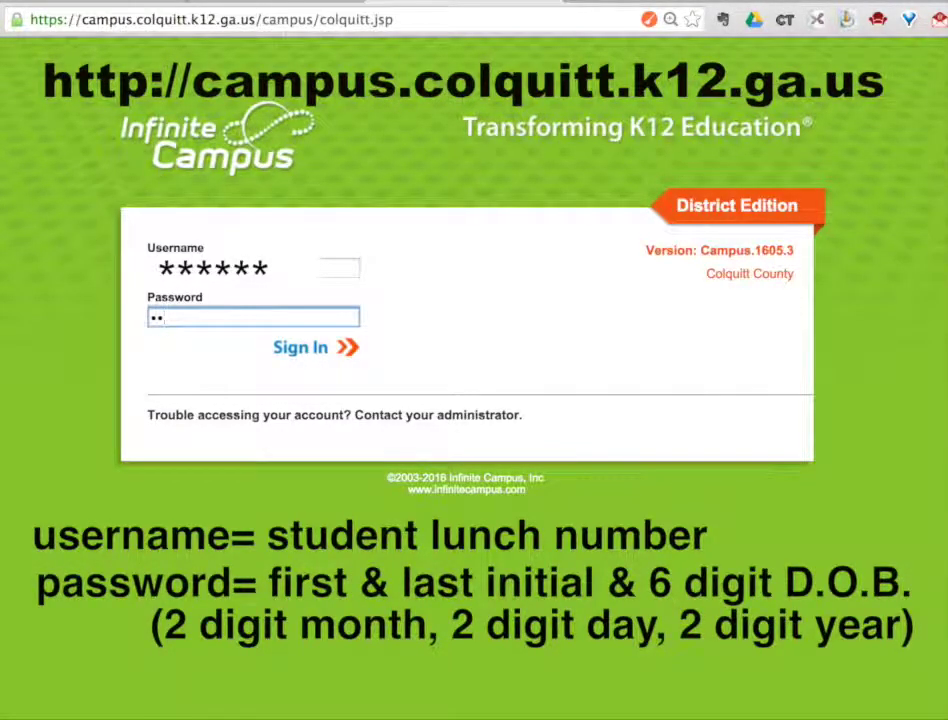
type("******")
Step: Sign in and bring up the Course Registration course search for Gray Junior High 16-17
left_click(281, 361)
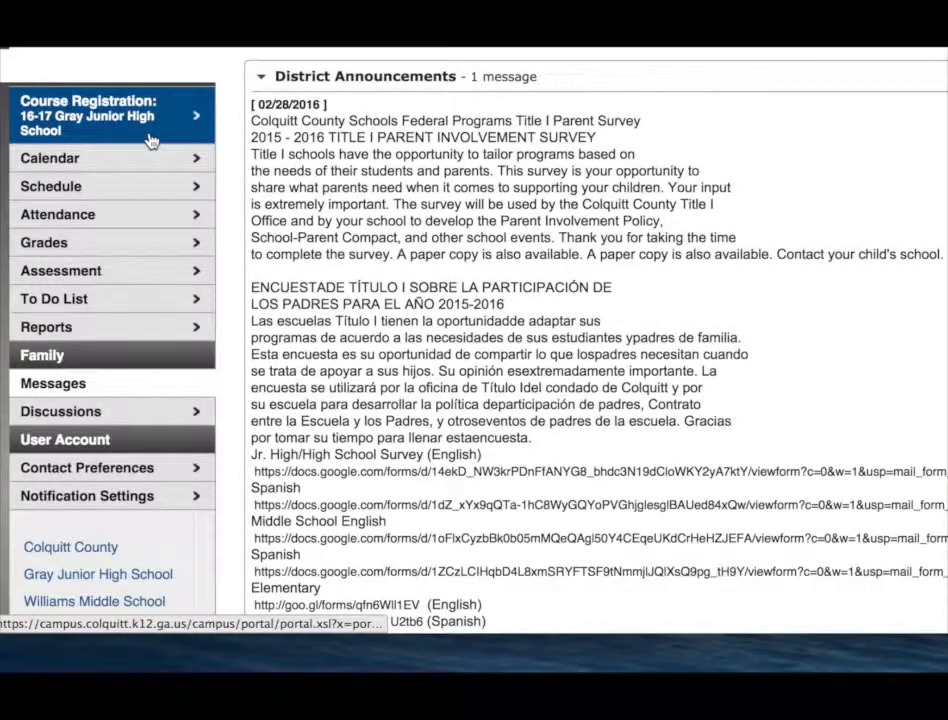
left_click(148, 140)
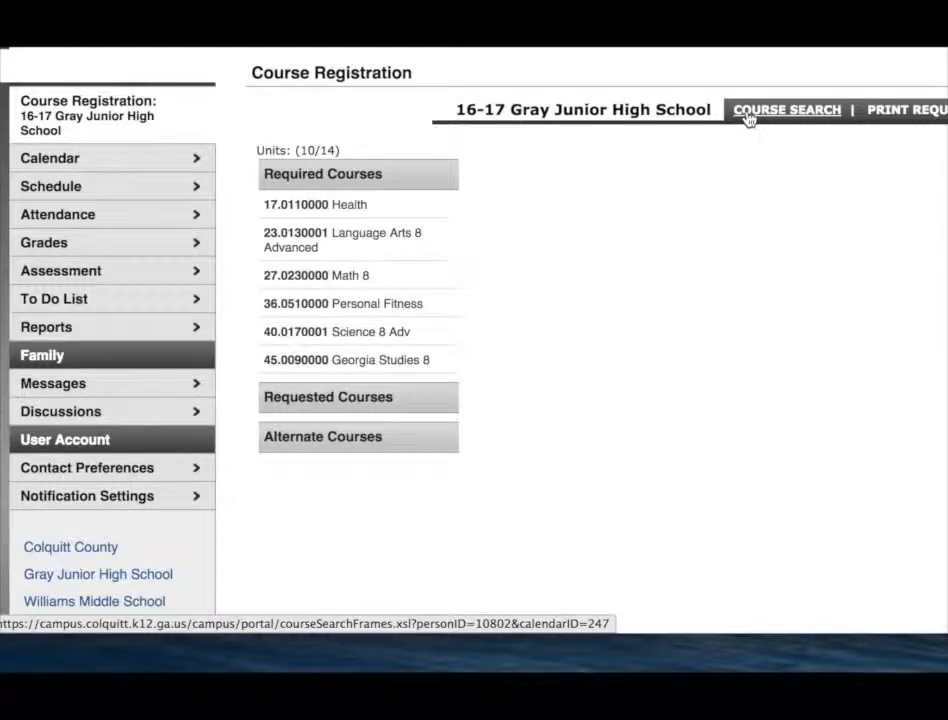
left_click(746, 117)
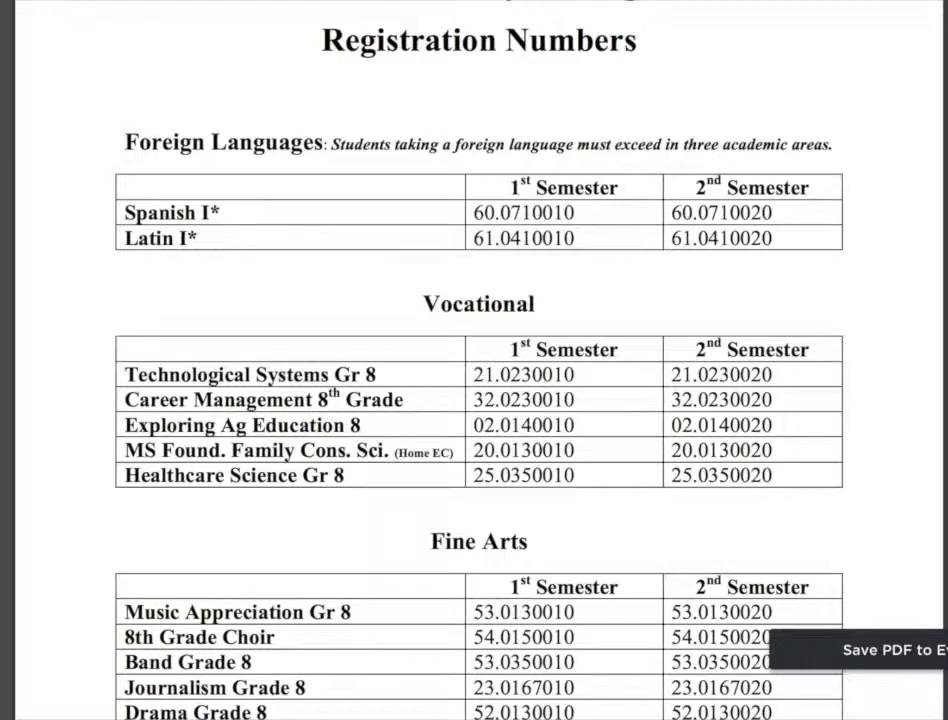
Step: Scroll the Registration Numbers PDF to find elective codes like 21.0230010
scroll(479, 360, "down", 5)
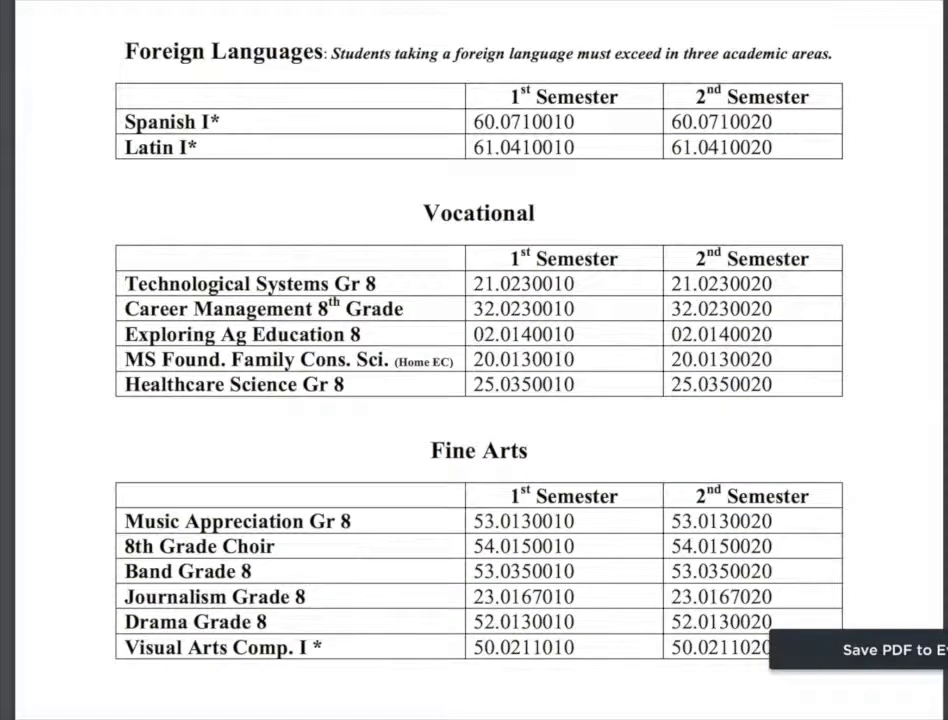
scroll(479, 360, "up", 3)
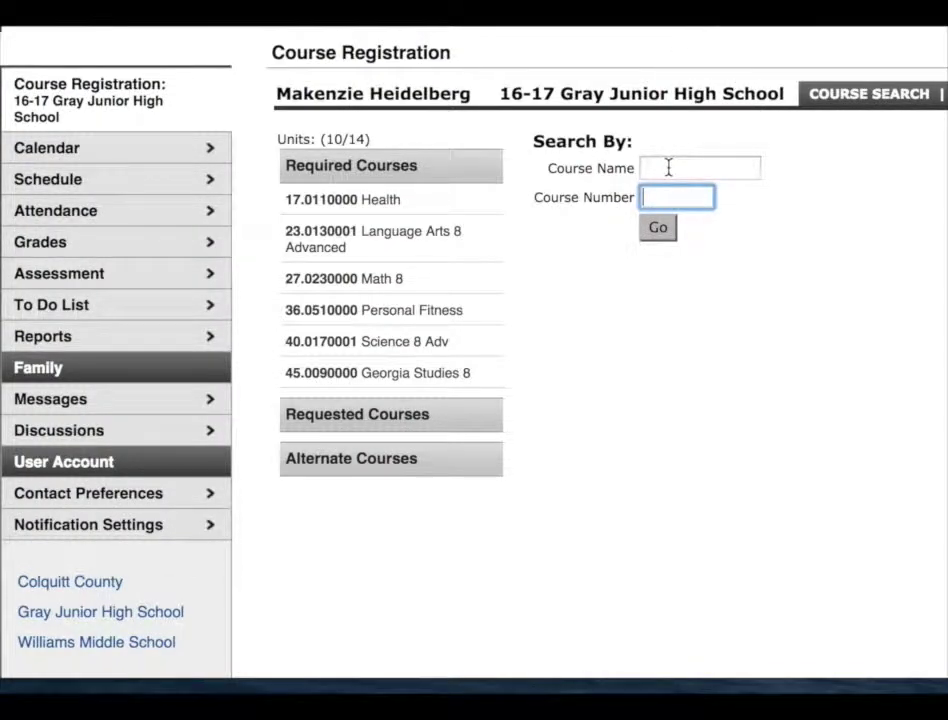
Step: Search course number 21.0230010 and request Technological Systems Gr 8, reaching 11/14 units
type("22")
key("BackSpace")
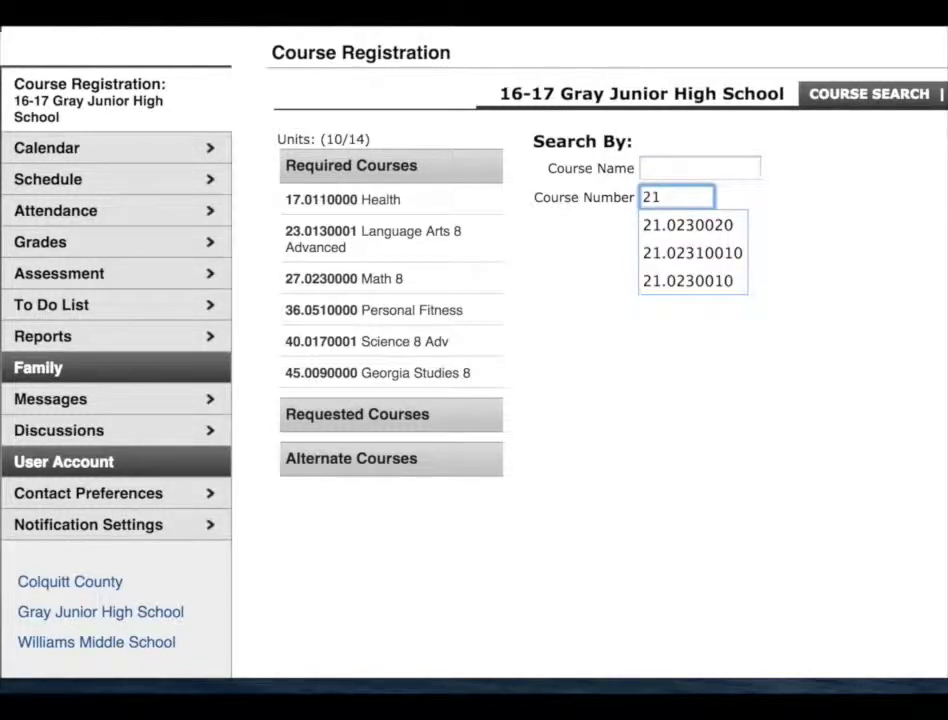
type("1.0230010")
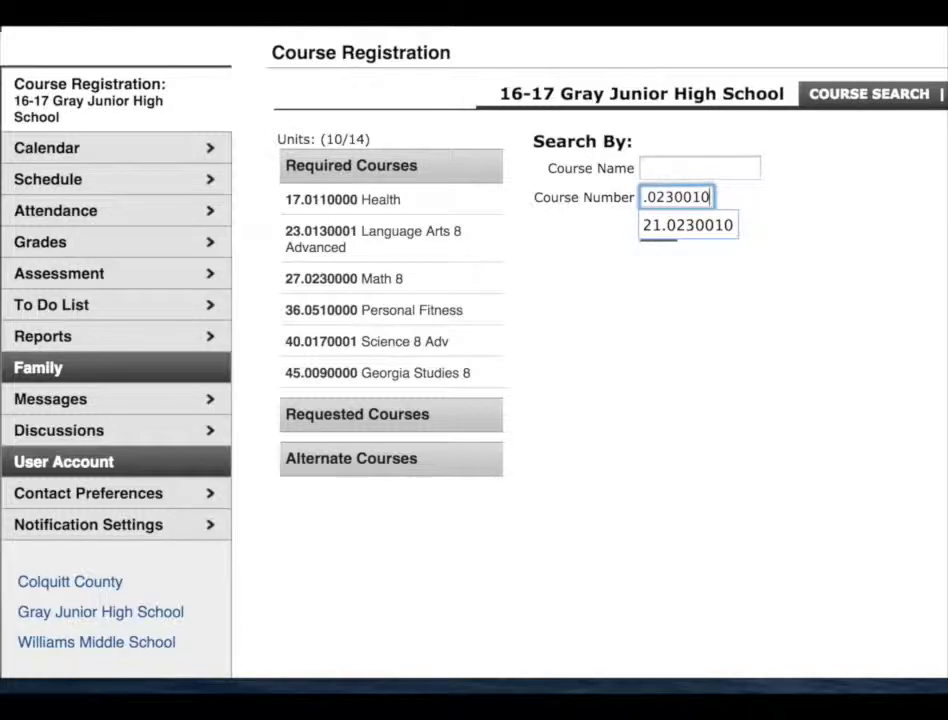
left_click(667, 167)
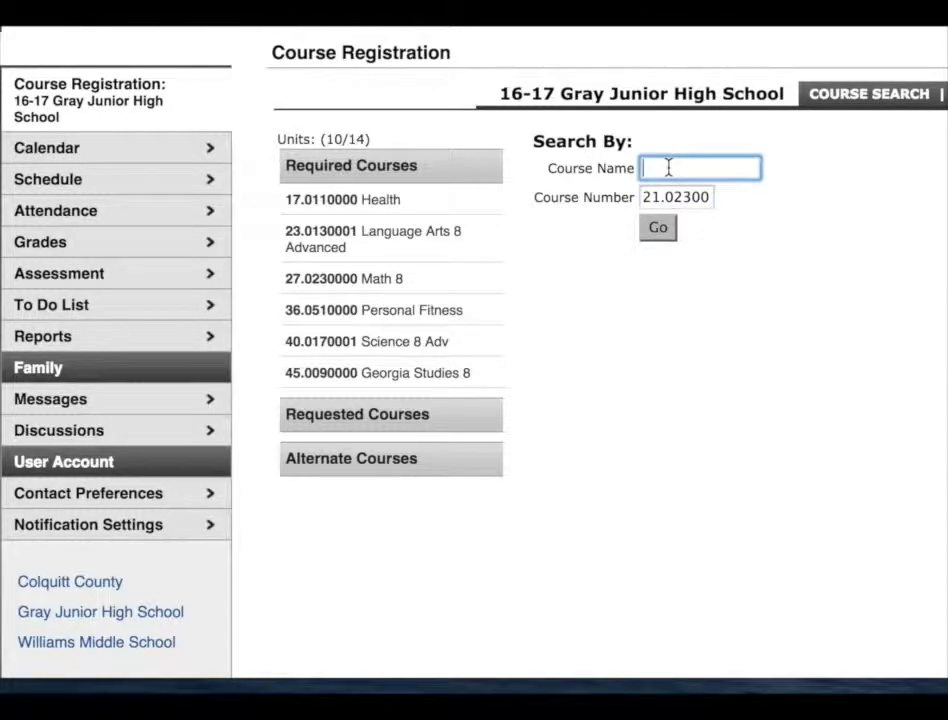
left_click(660, 229)
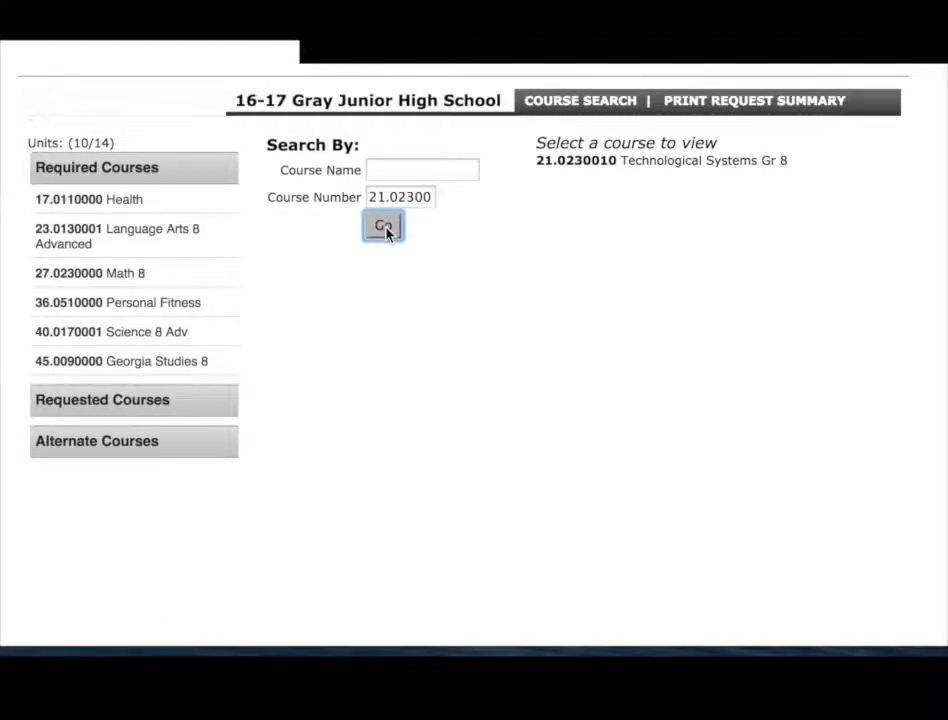
left_click(683, 174)
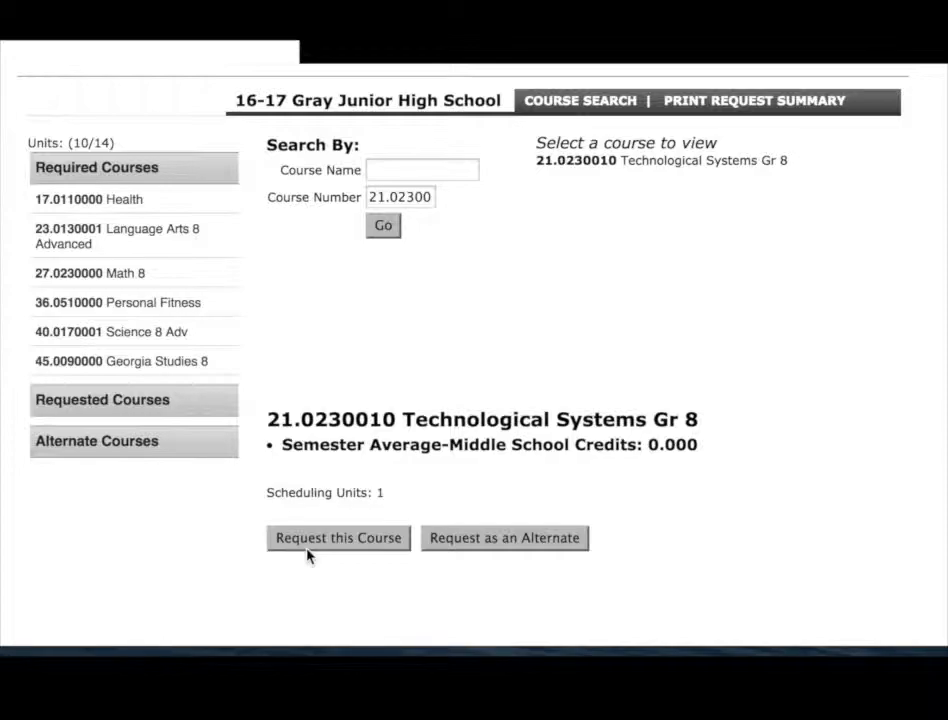
left_click(307, 547)
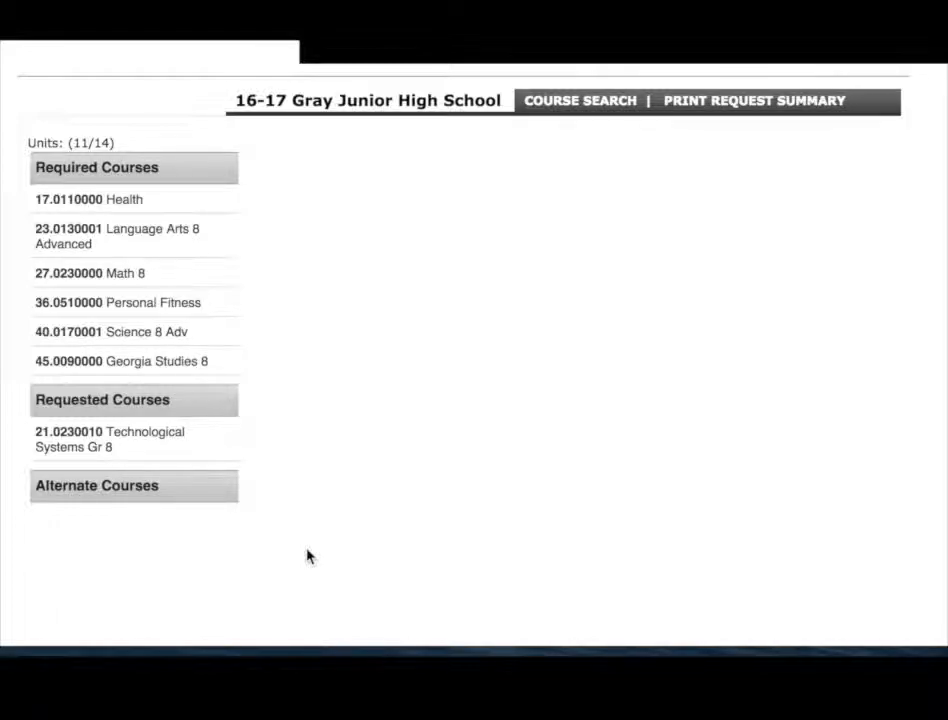
Step: Search 21.0230020 and request that Technological Systems Gr 8 section, reaching 12/14 units
left_click(569, 111)
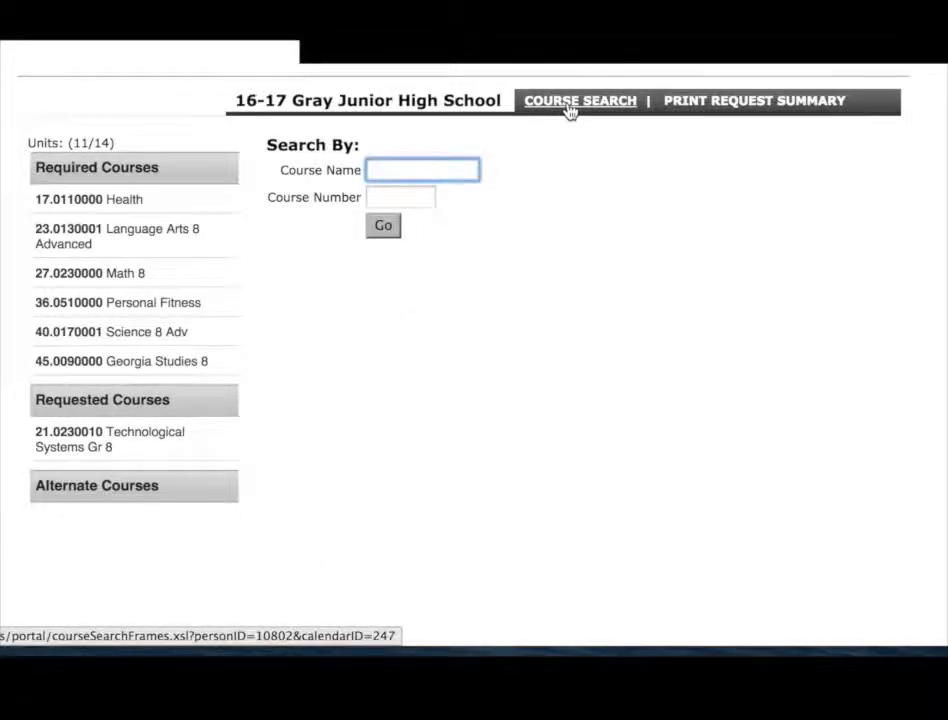
left_click(410, 195)
type("2")
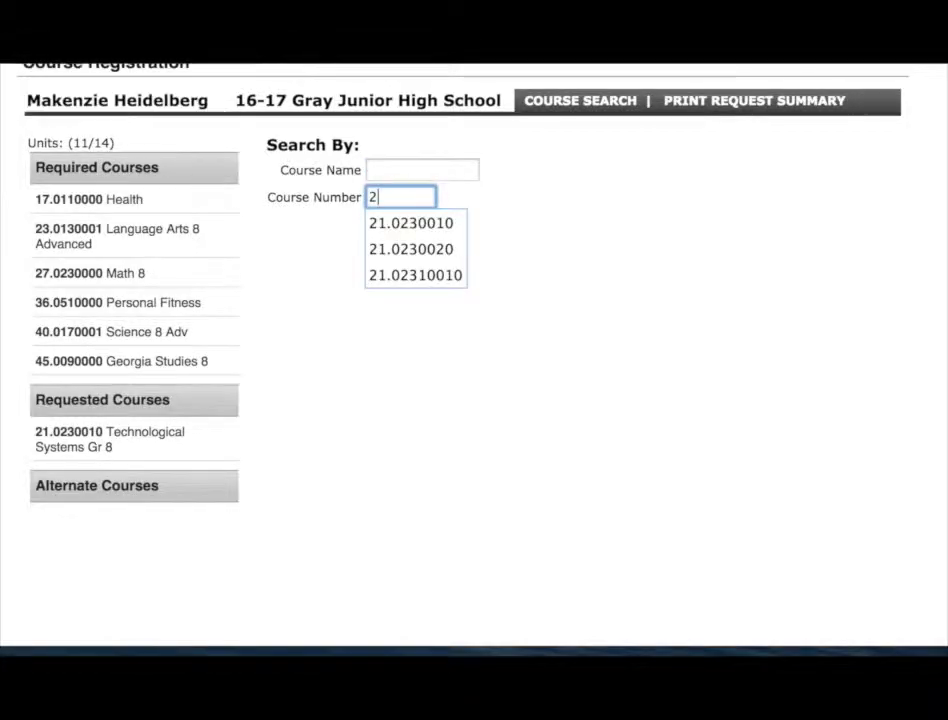
type("1")
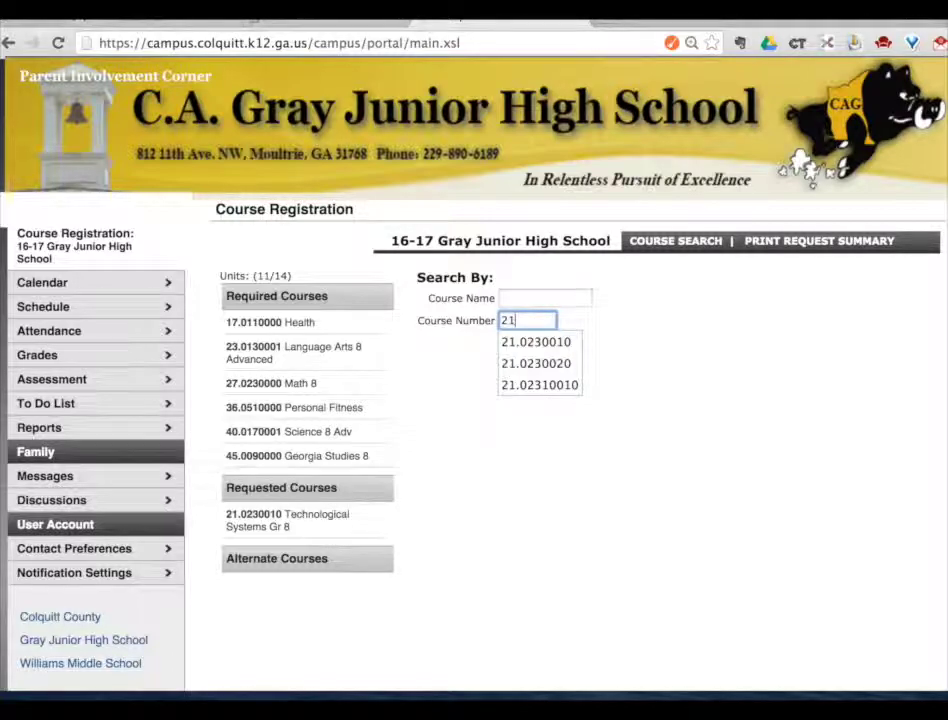
type(".0230020")
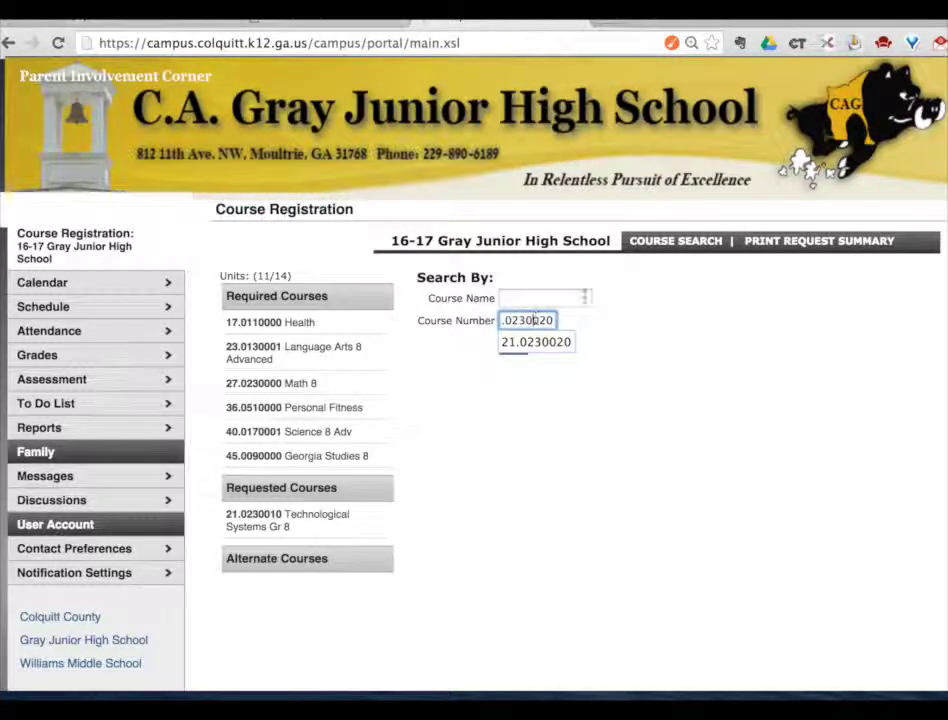
left_click(611, 346)
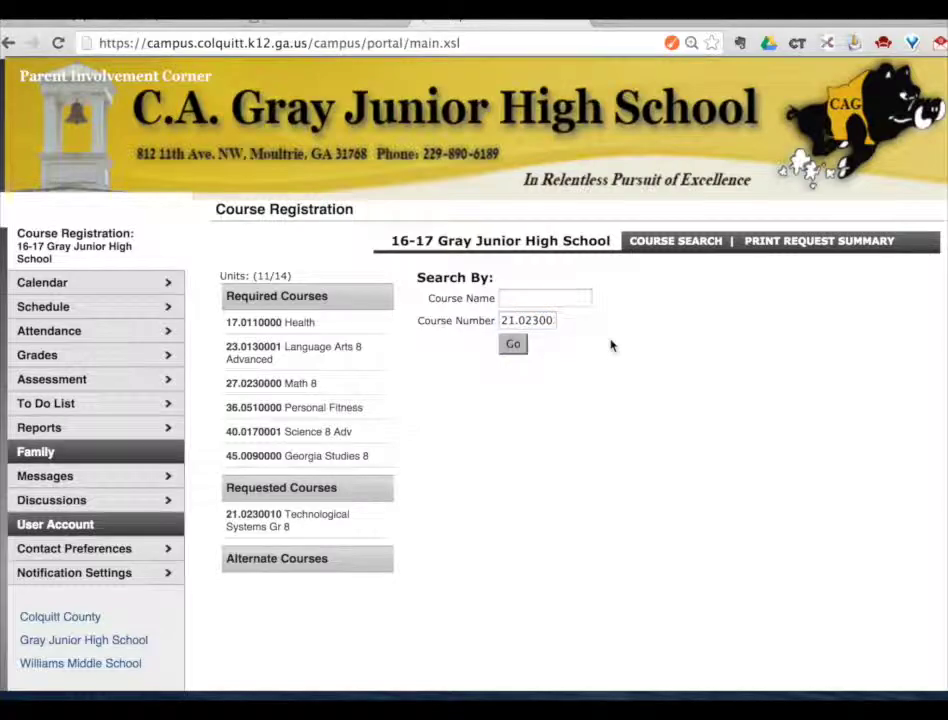
left_click(513, 345)
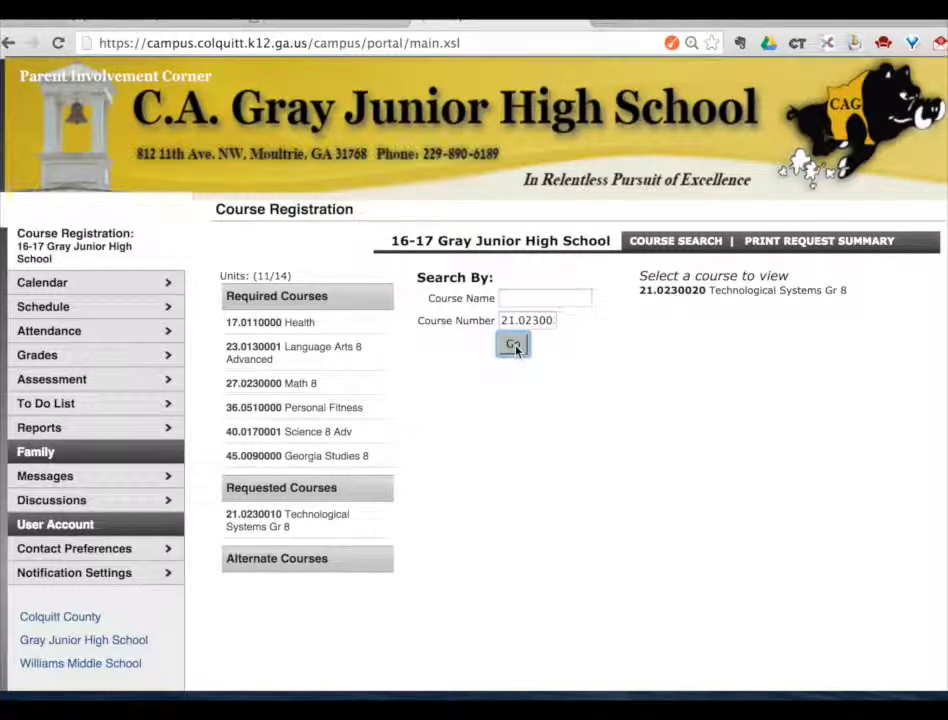
left_click(703, 296)
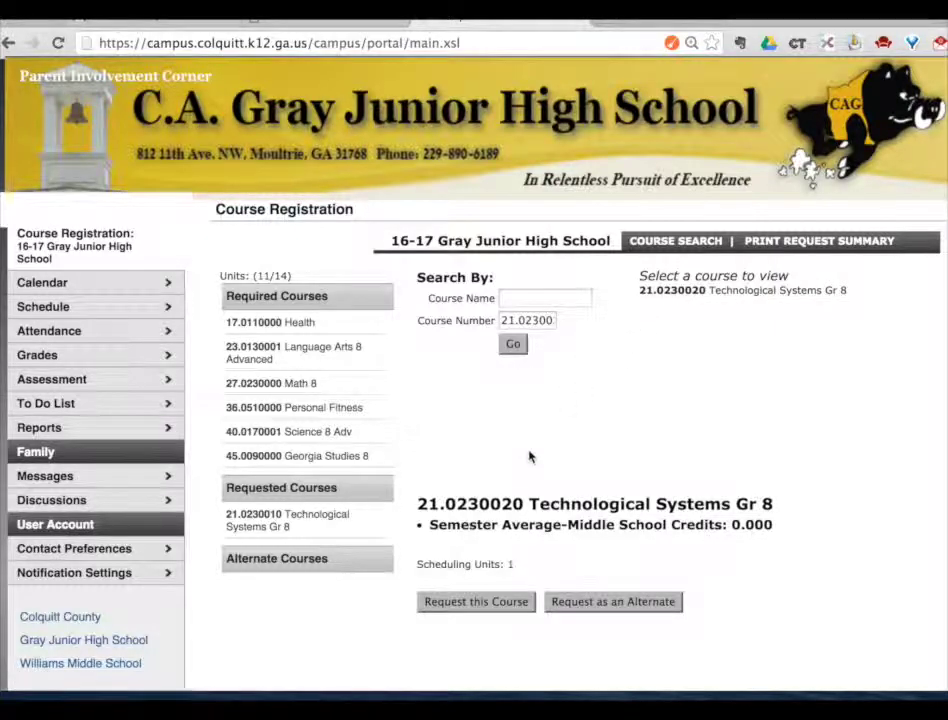
left_click(478, 603)
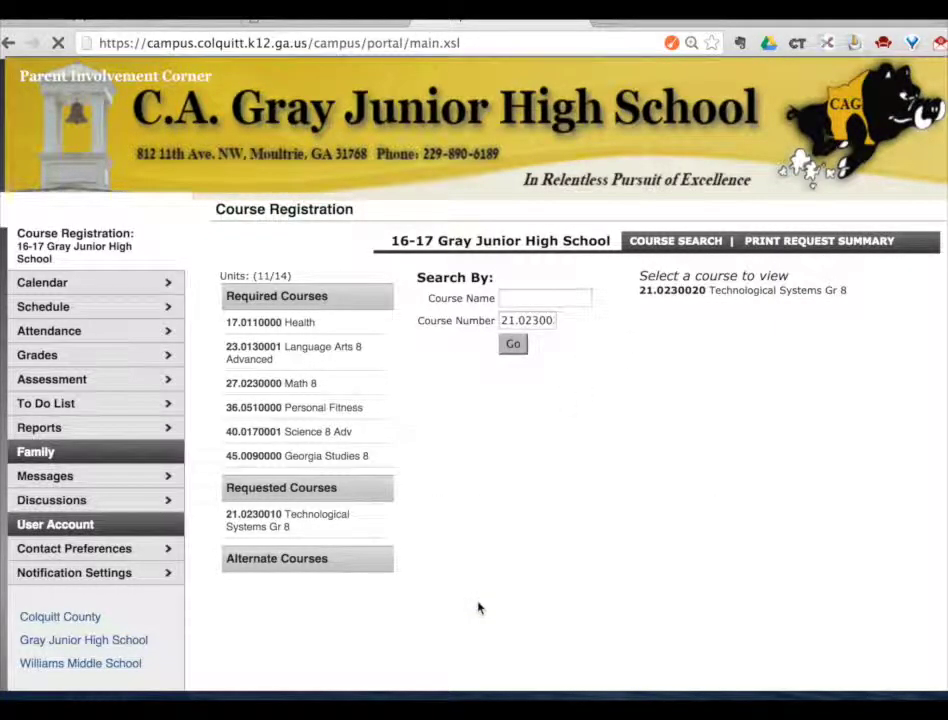
left_click(661, 244)
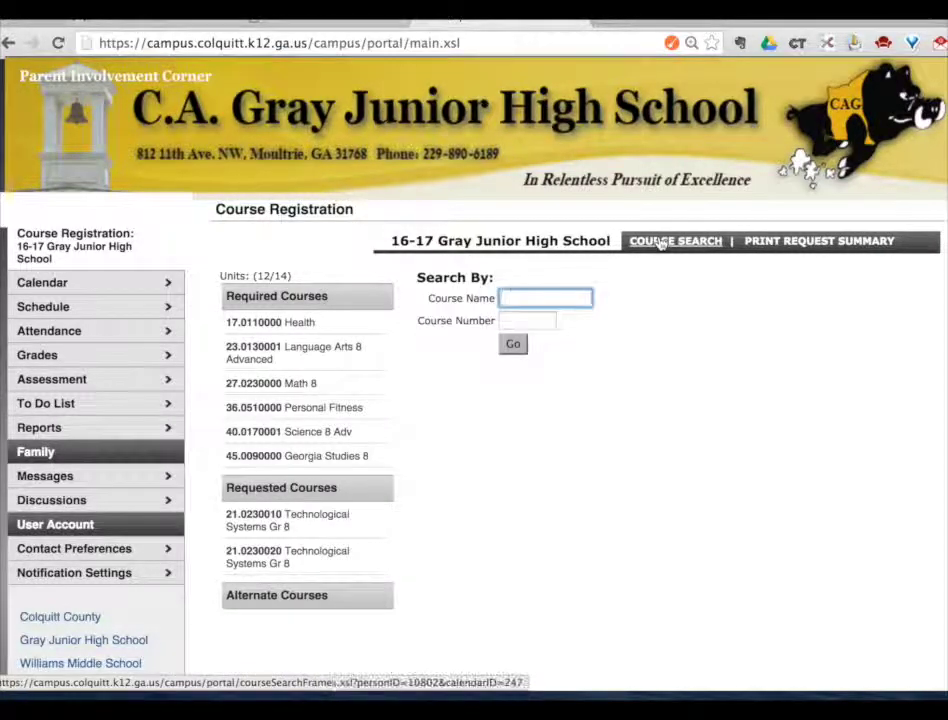
Step: Look up 02.0140010 and request Exploring Agriculture Ed. 8, reaching 13/14 units
left_click(540, 319)
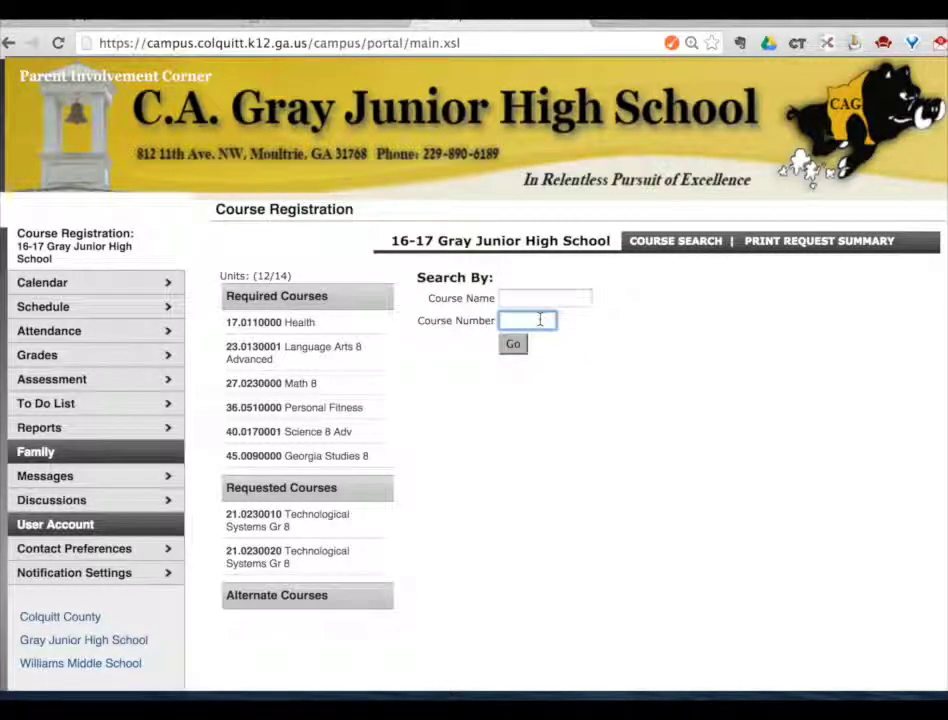
type("02")
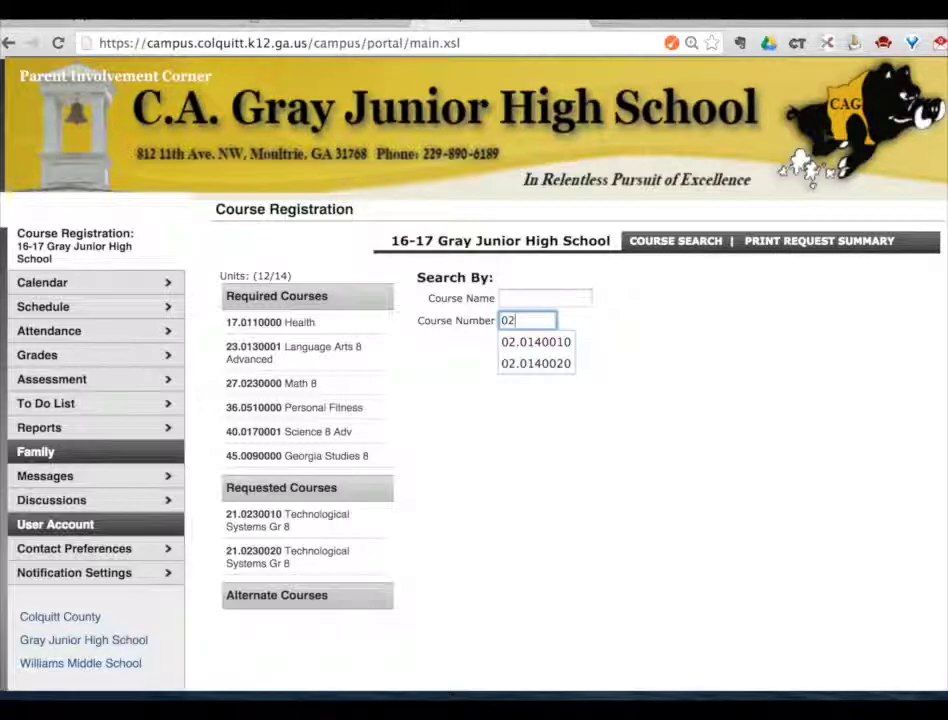
type(".0140010")
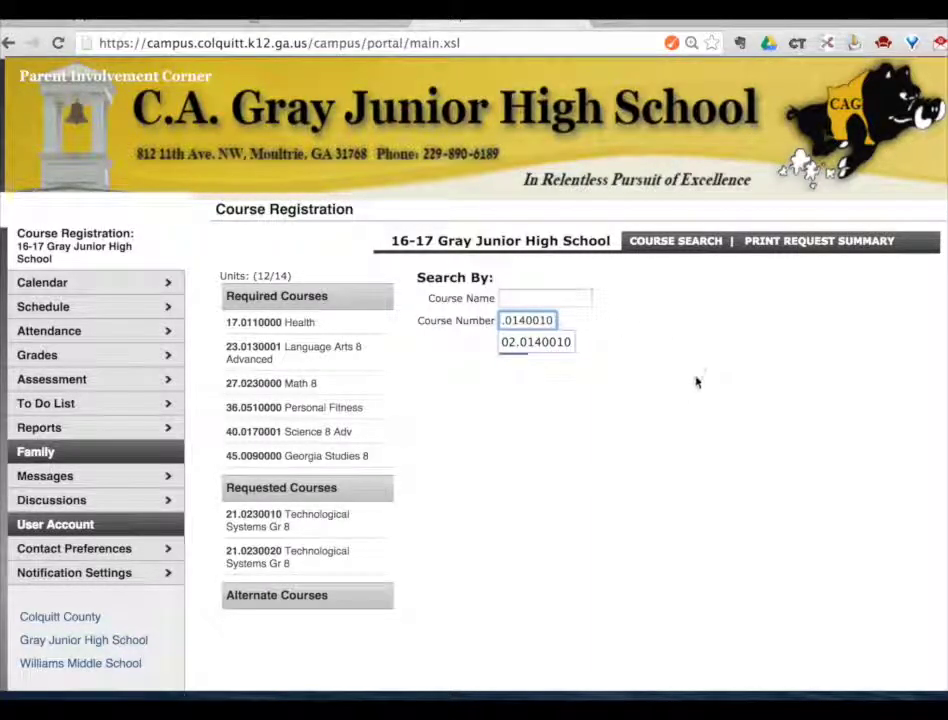
left_click(572, 383)
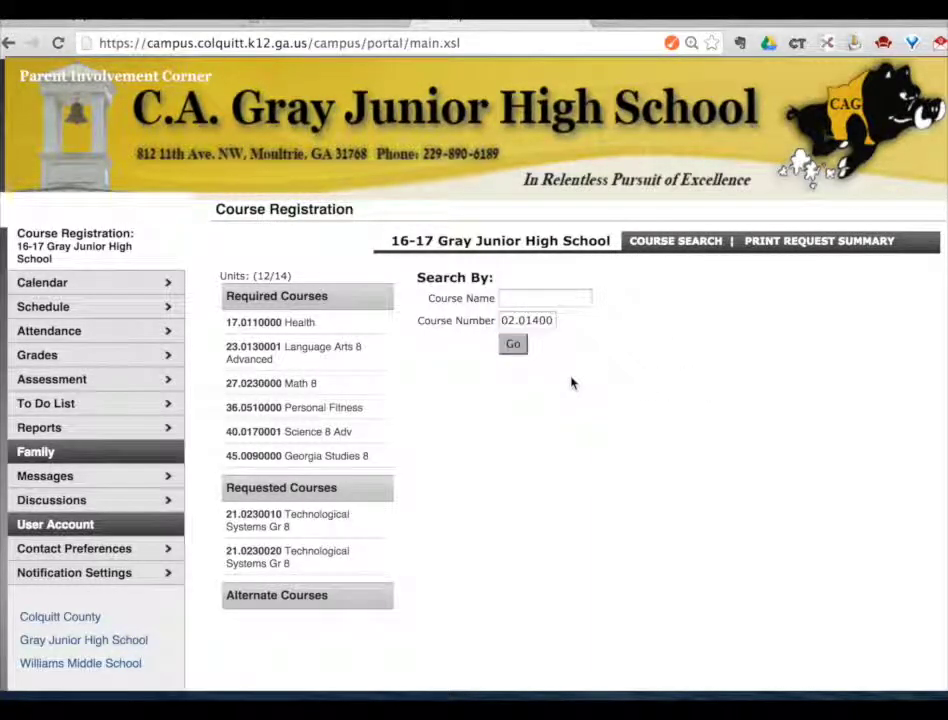
left_click(512, 344)
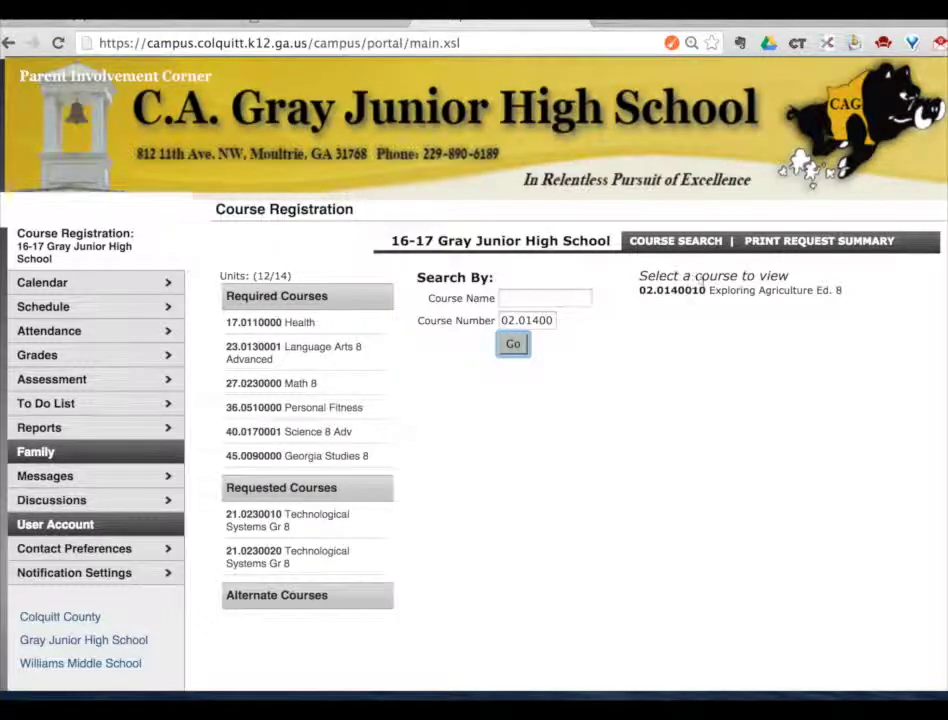
left_click(704, 292)
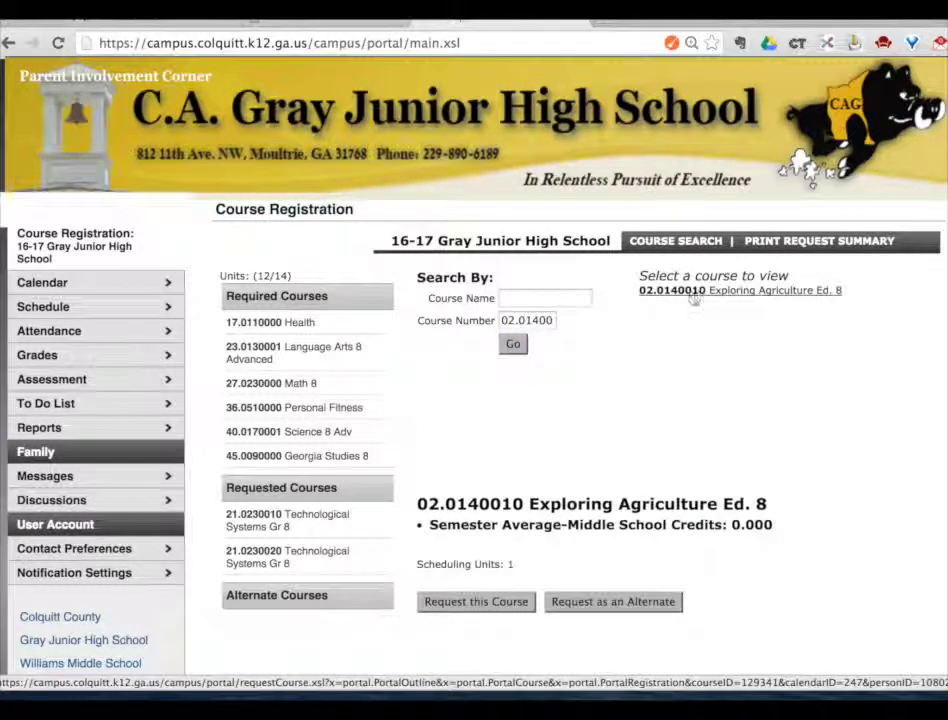
left_click(478, 601)
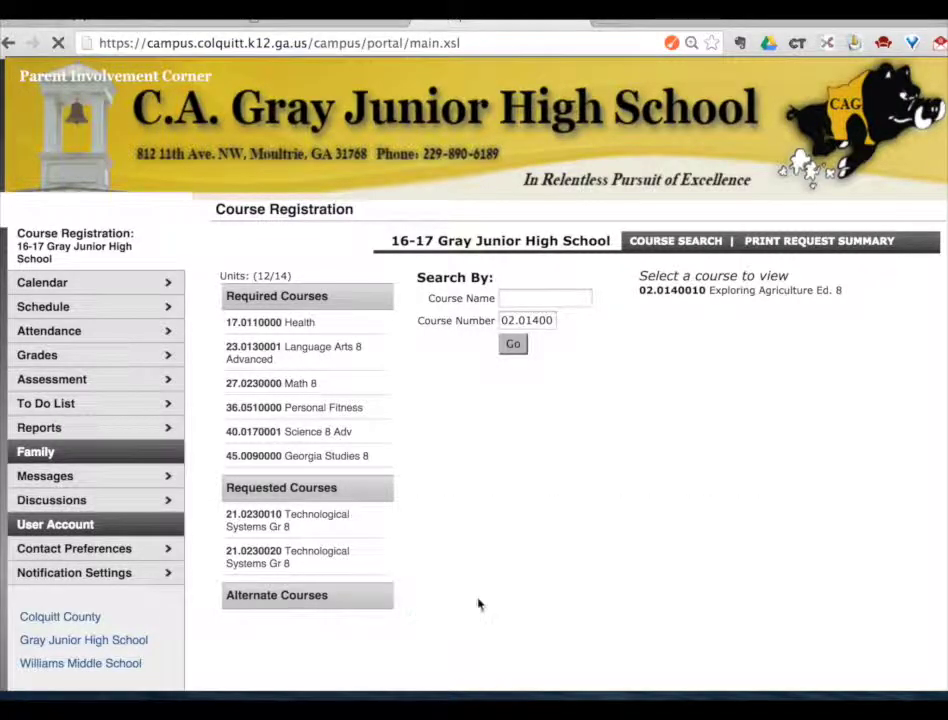
left_click(651, 250)
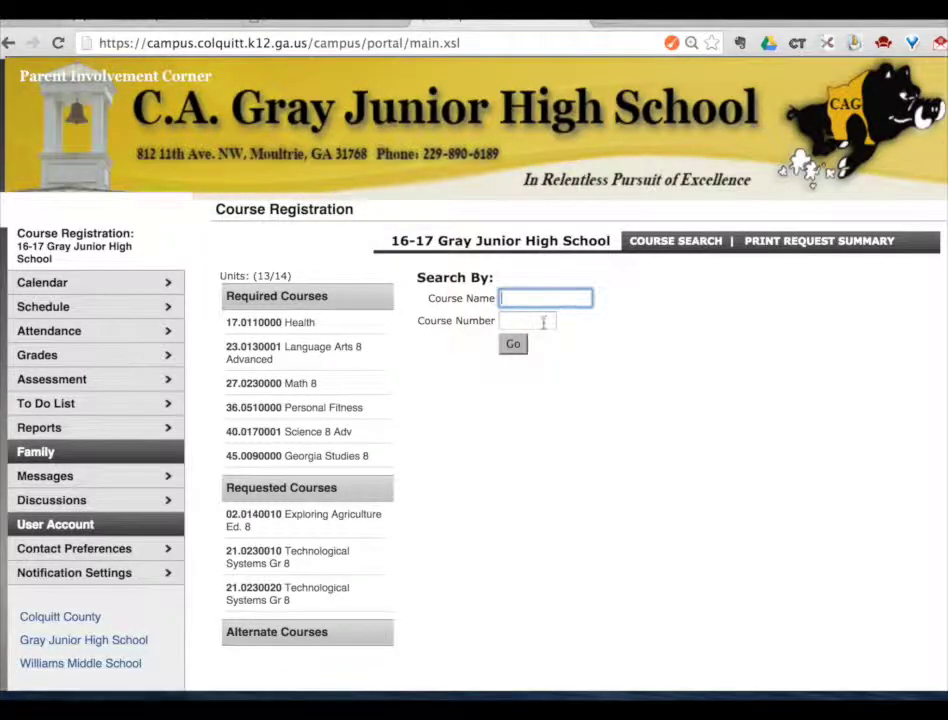
left_click(542, 322)
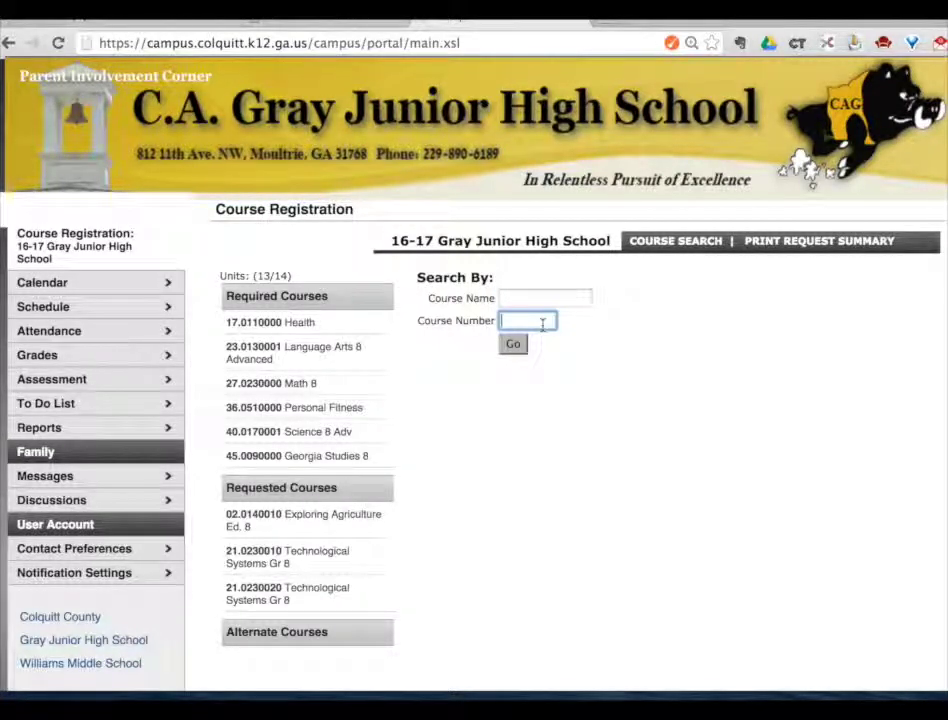
Step: Pick 02.0140020 from the suggestions and request that Exploring Agriculture Ed. 8 section
type("0")
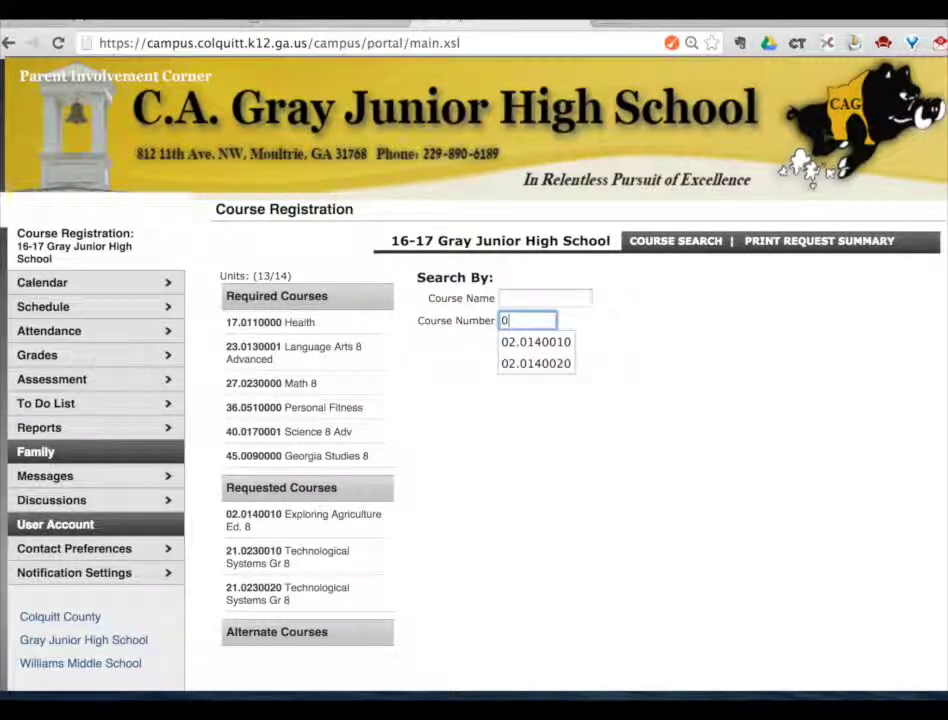
type("2.01400")
left_click(544, 364)
left_click(517, 347)
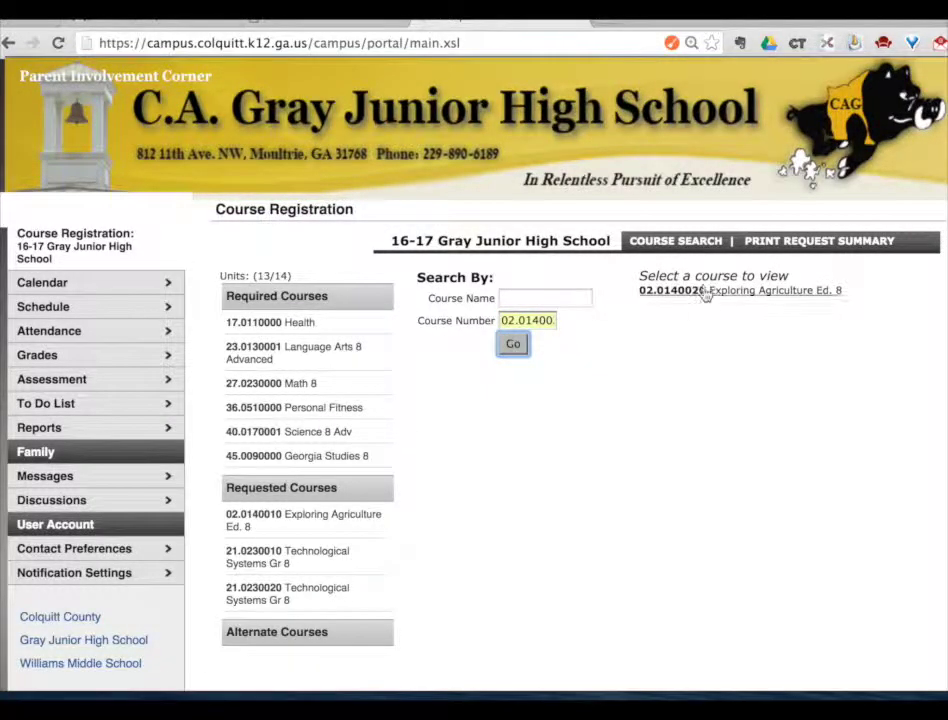
left_click(705, 291)
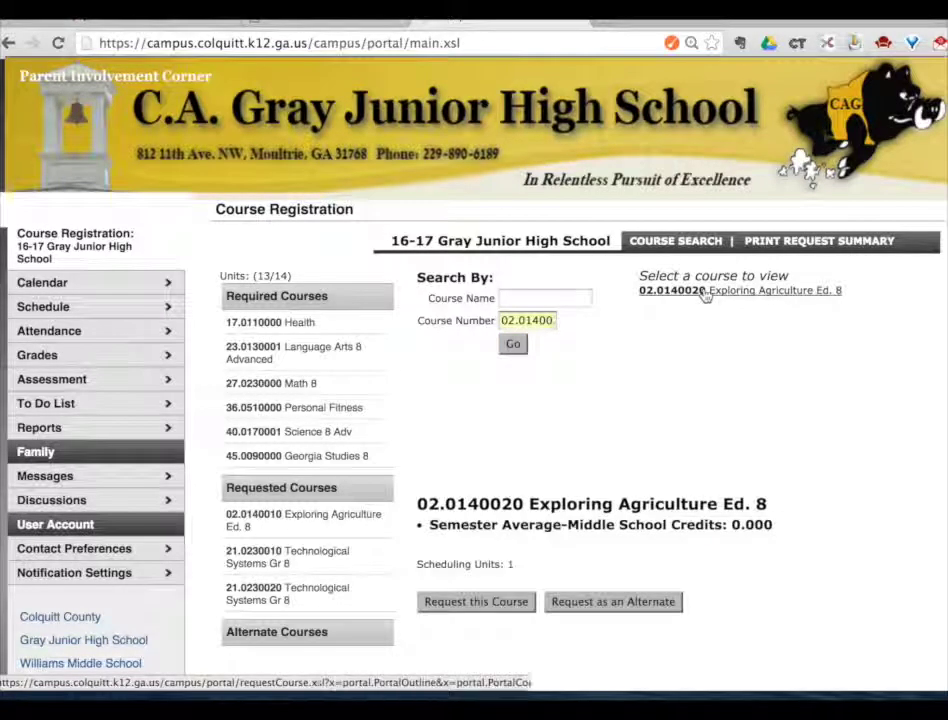
left_click(476, 602)
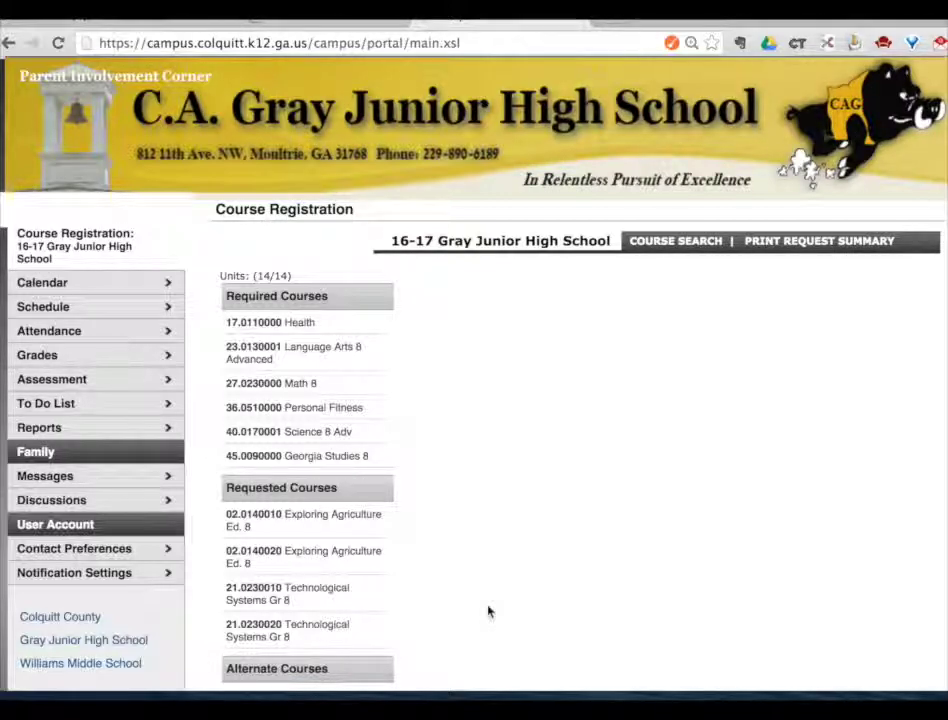
left_click(669, 247)
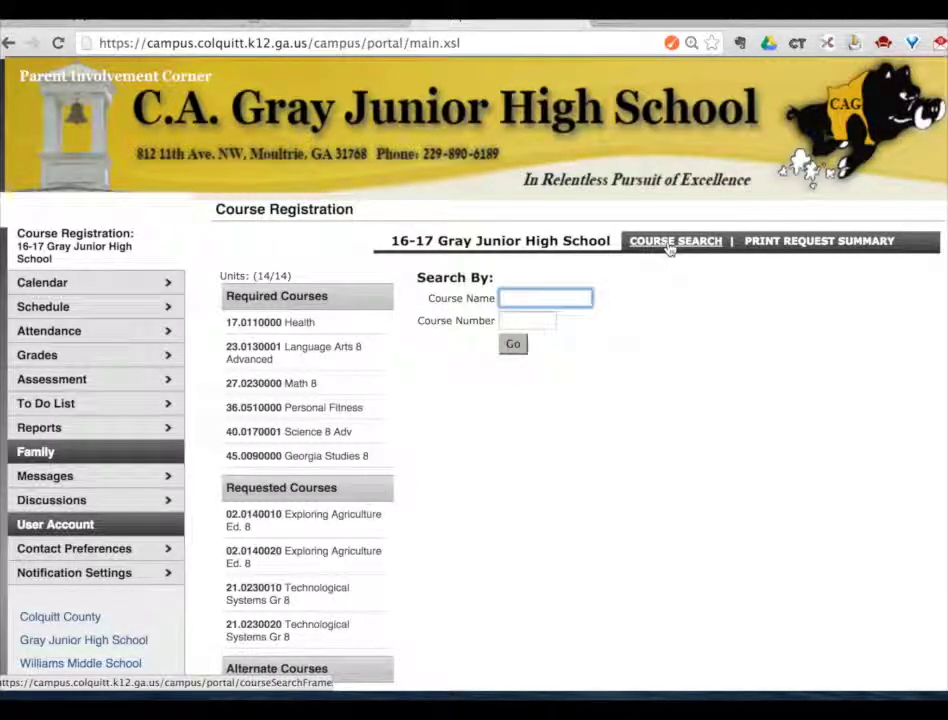
left_click(549, 321)
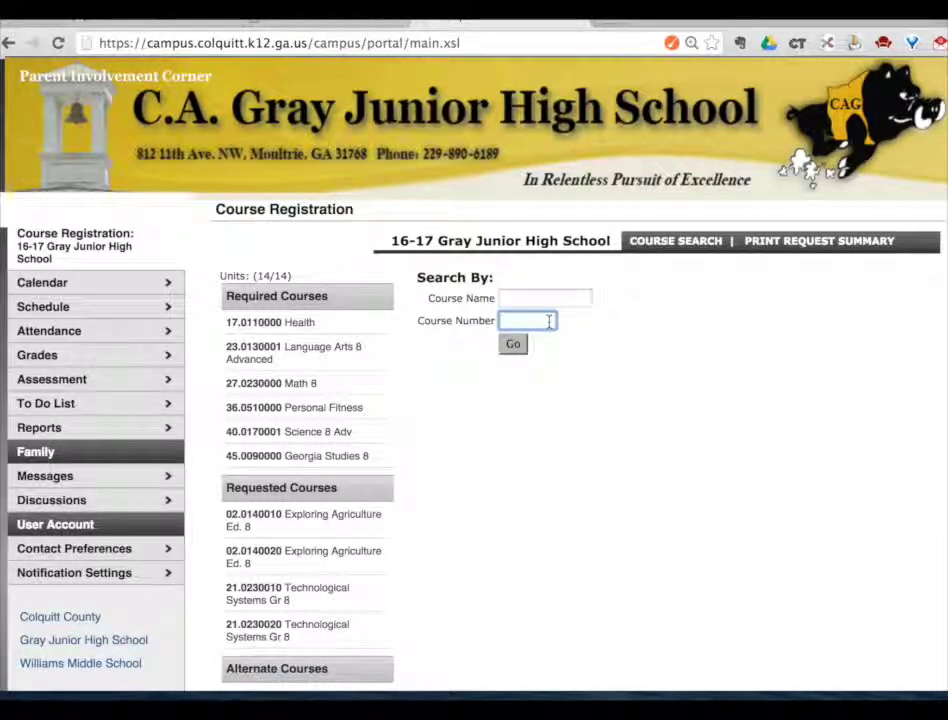
type("32")
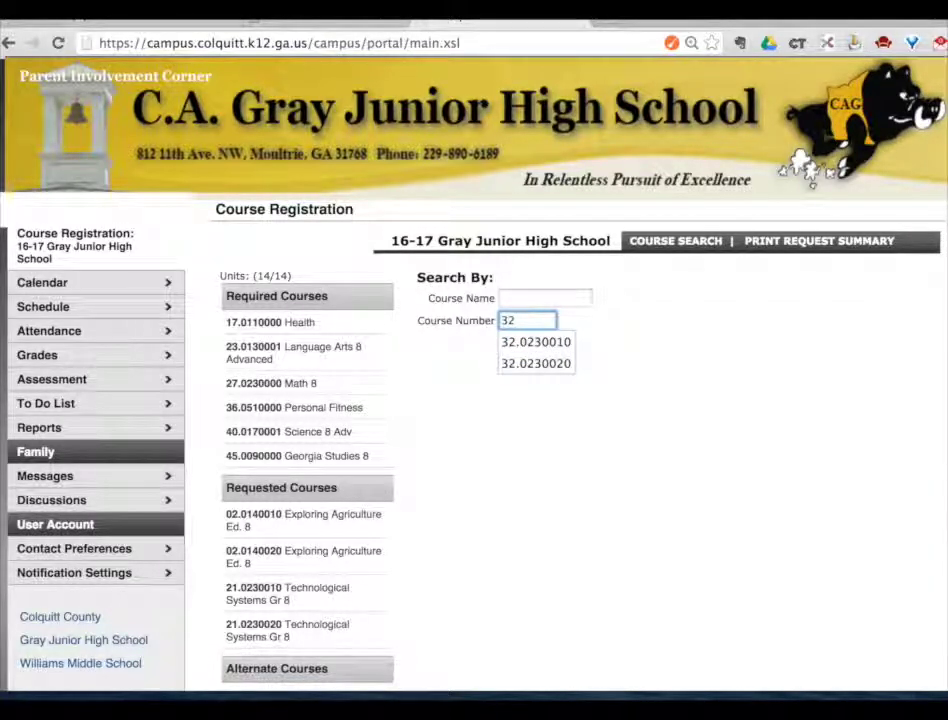
type(".0230010")
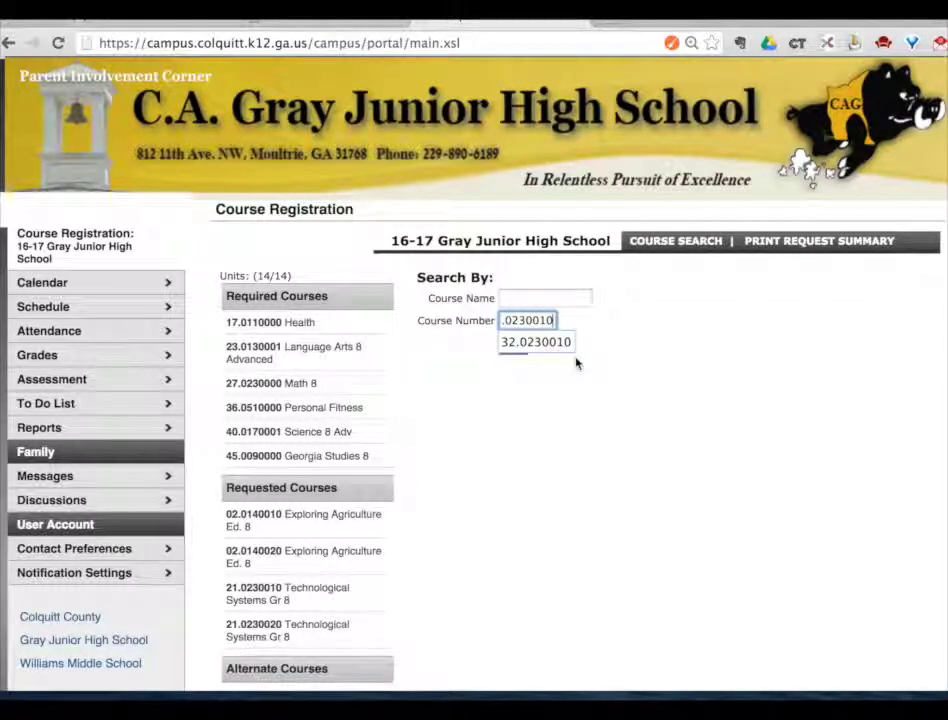
left_click(512, 343)
left_click(513, 344)
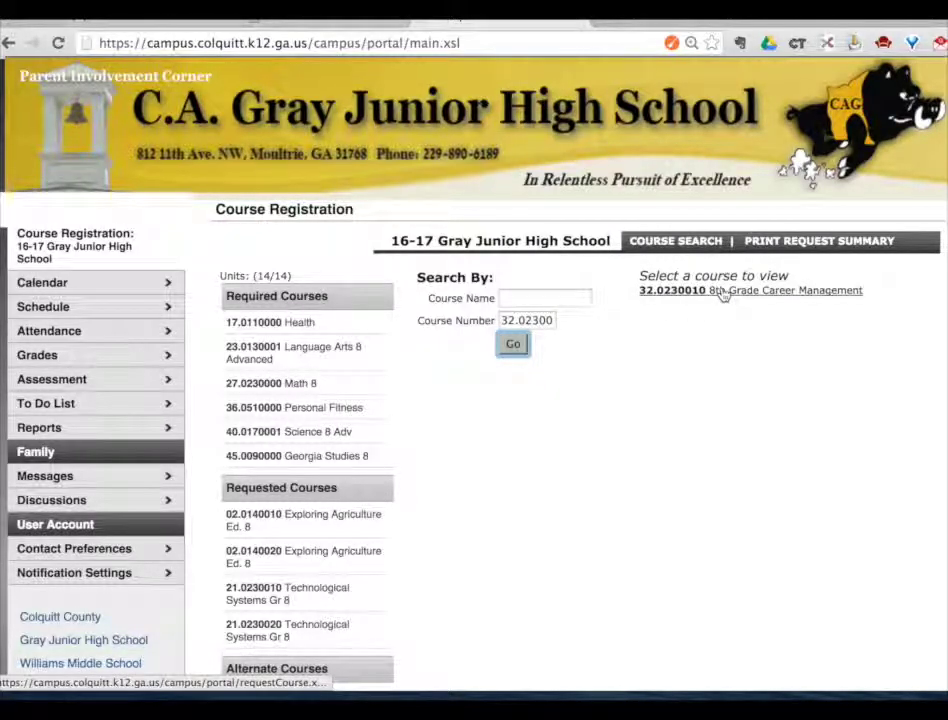
left_click(724, 291)
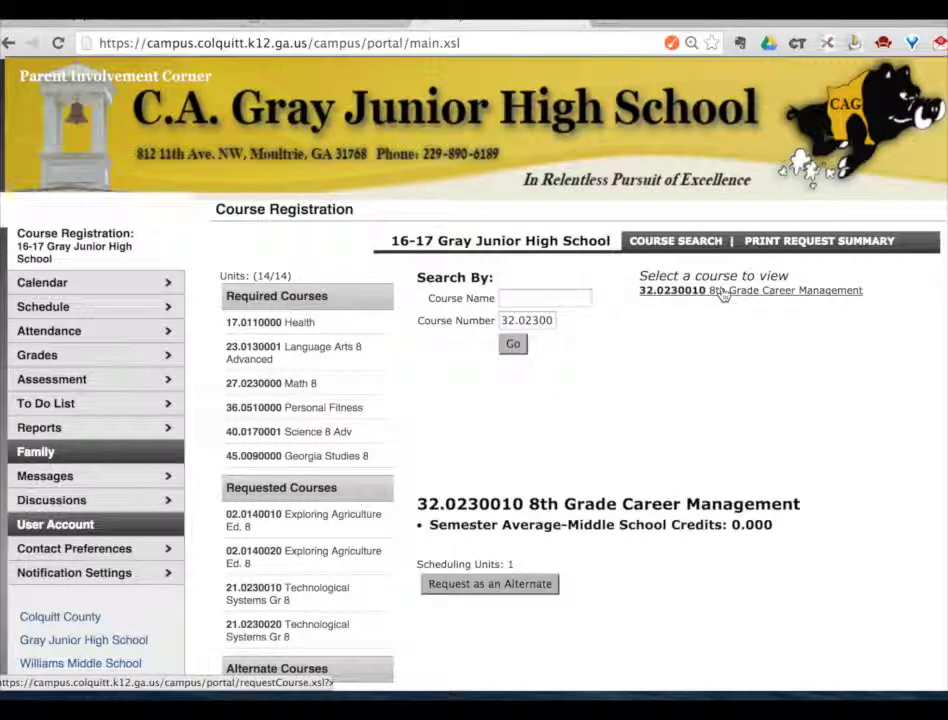
left_click(463, 585)
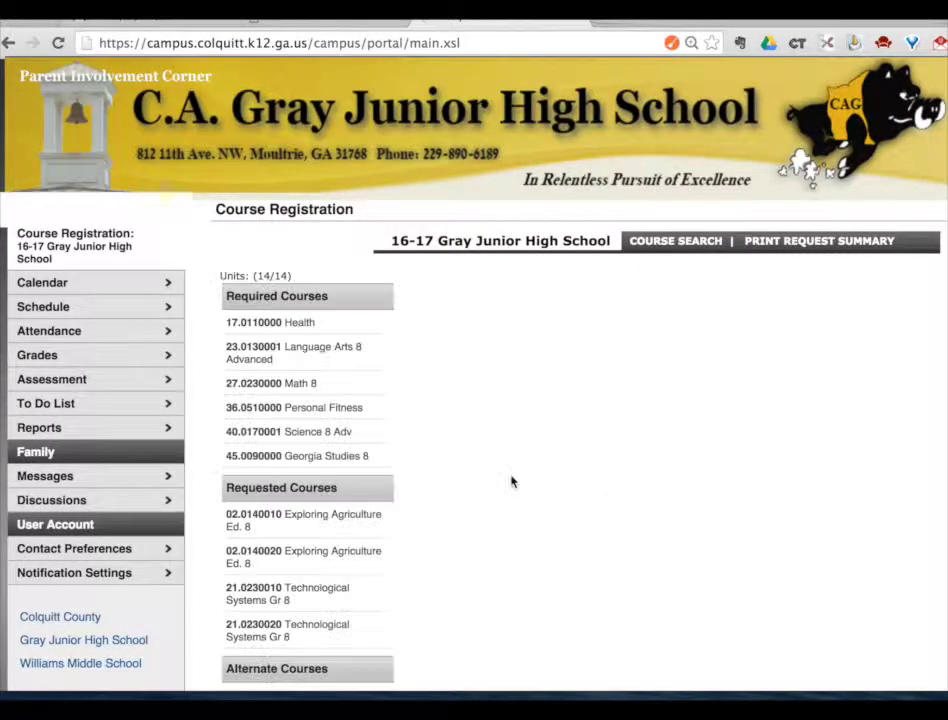
left_click(677, 240)
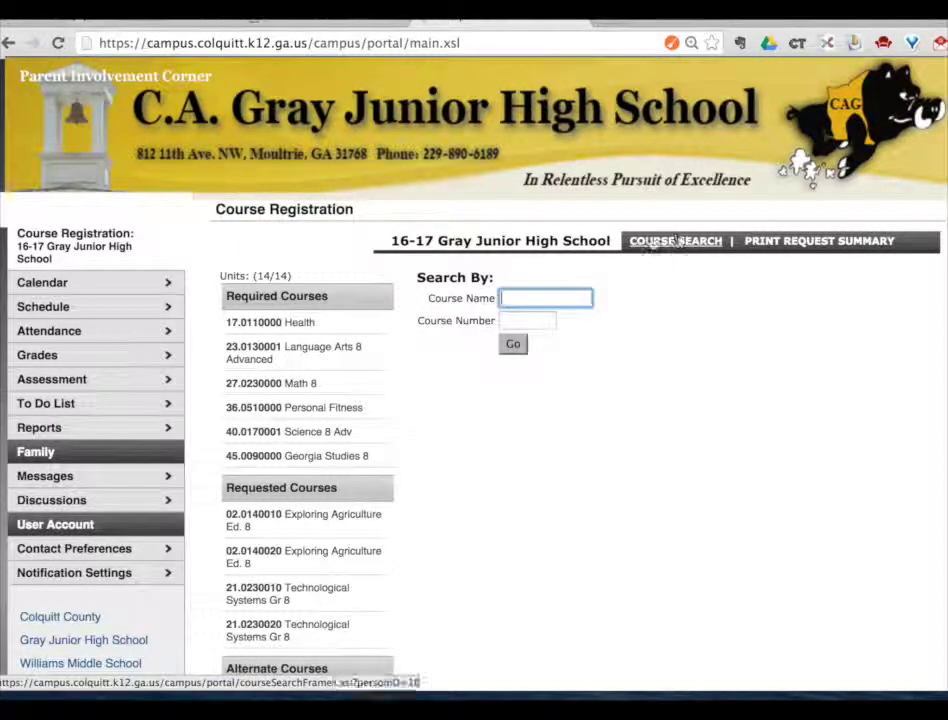
Step: Find 32.0230020 8th Grade Career Management and request it as an alternate
left_click(524, 321)
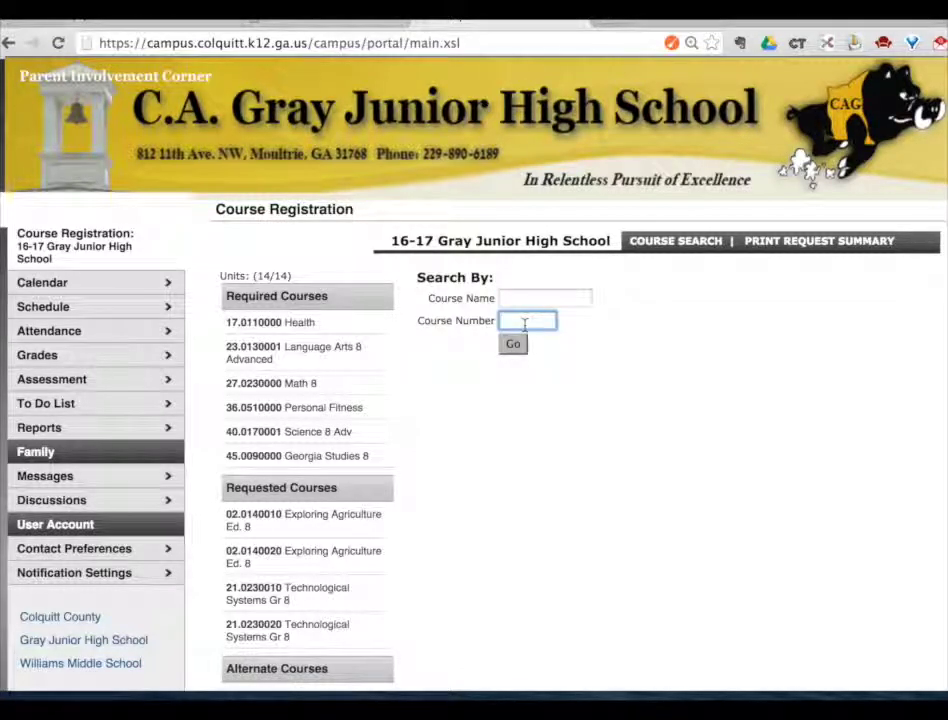
type("32")
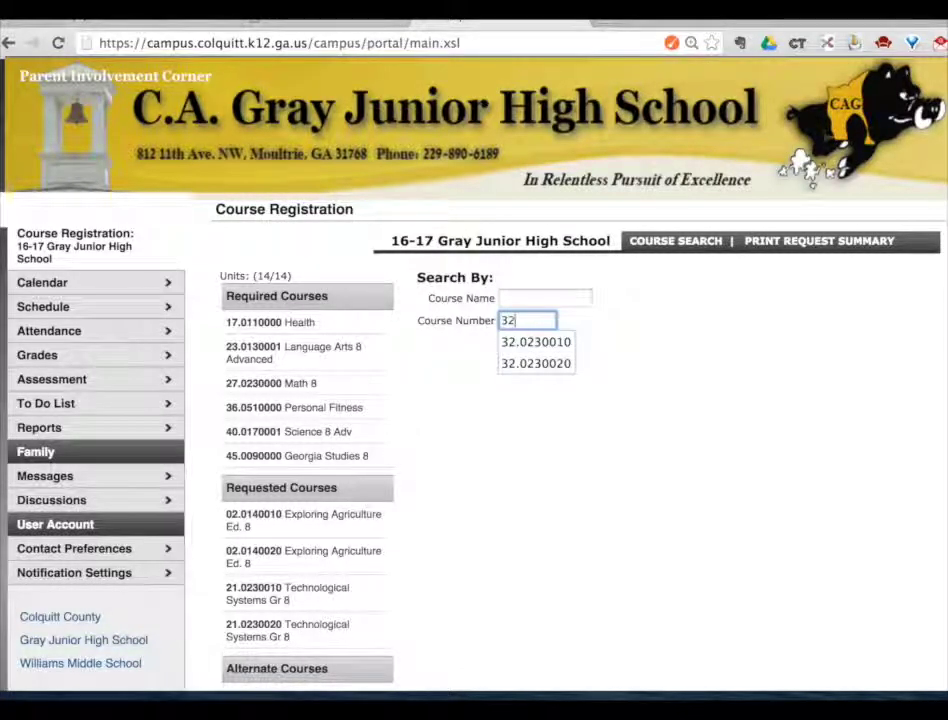
left_click(540, 368)
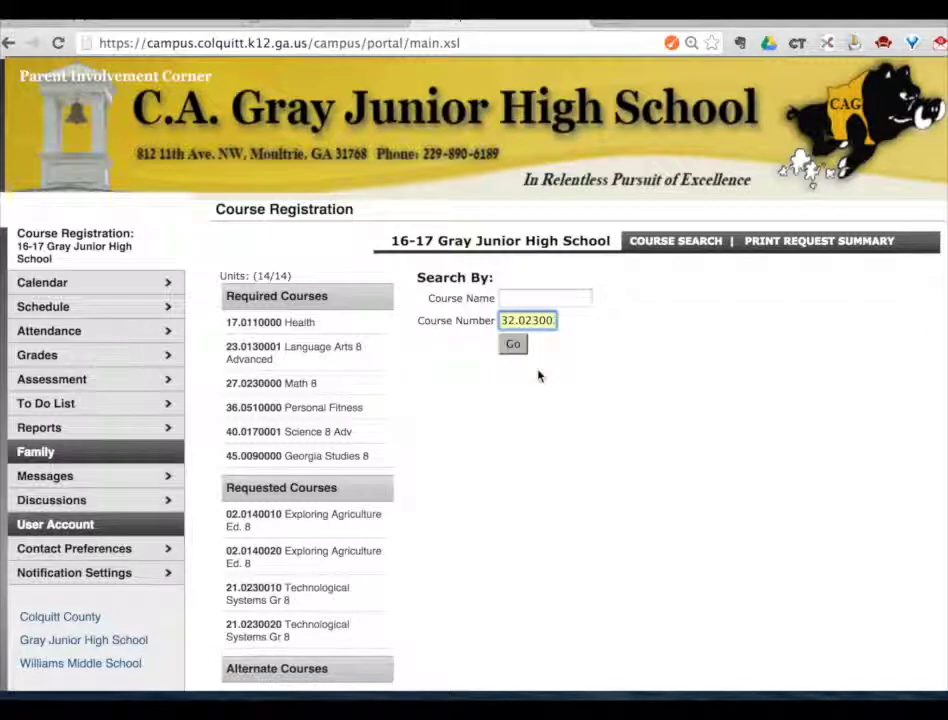
left_click(513, 345)
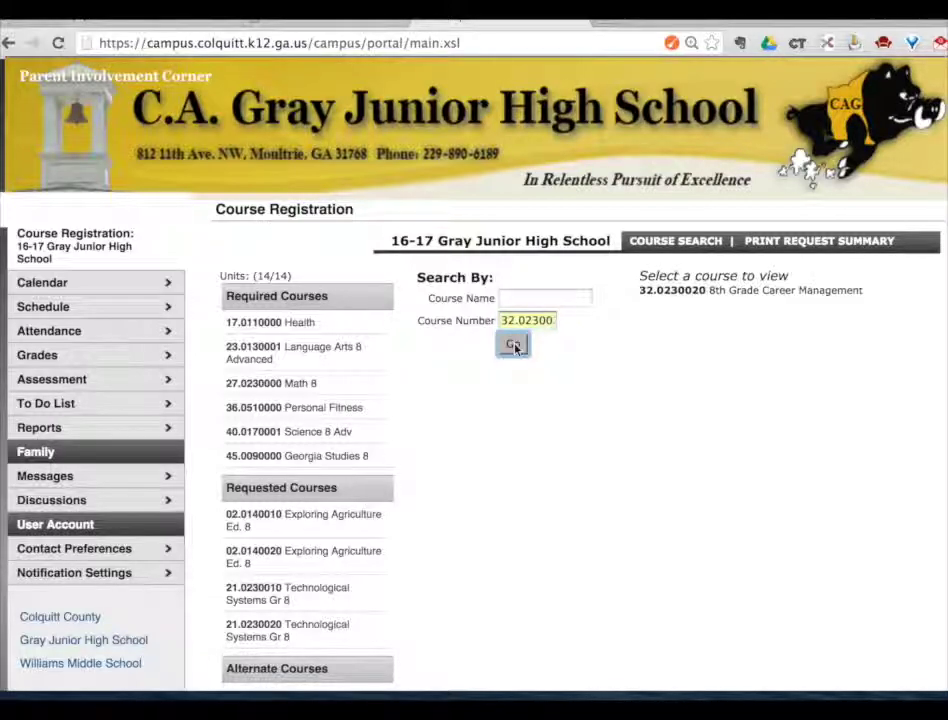
left_click(680, 294)
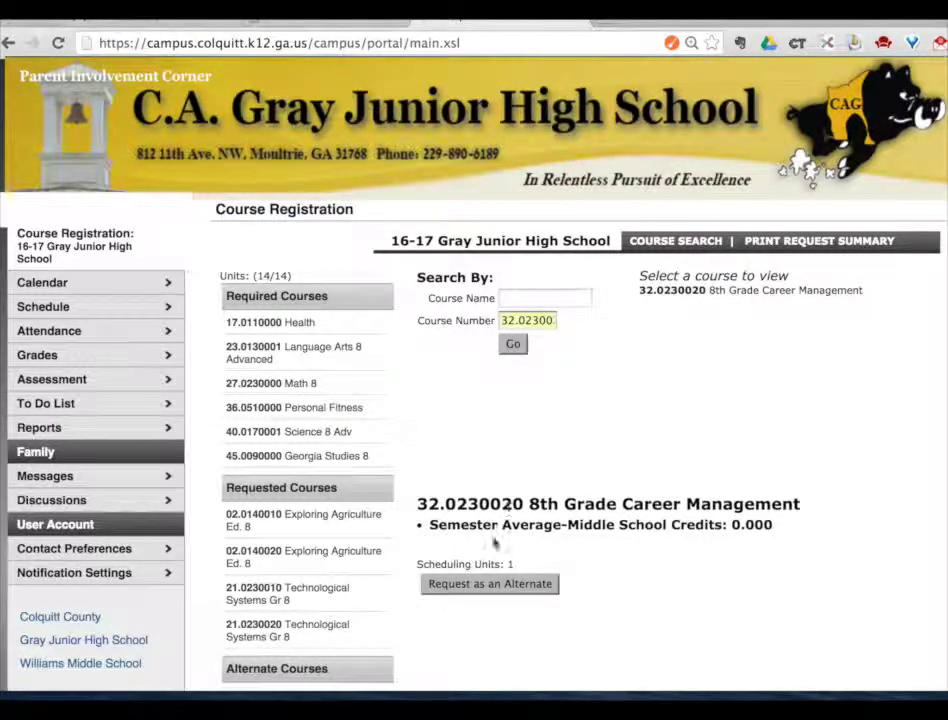
left_click(472, 587)
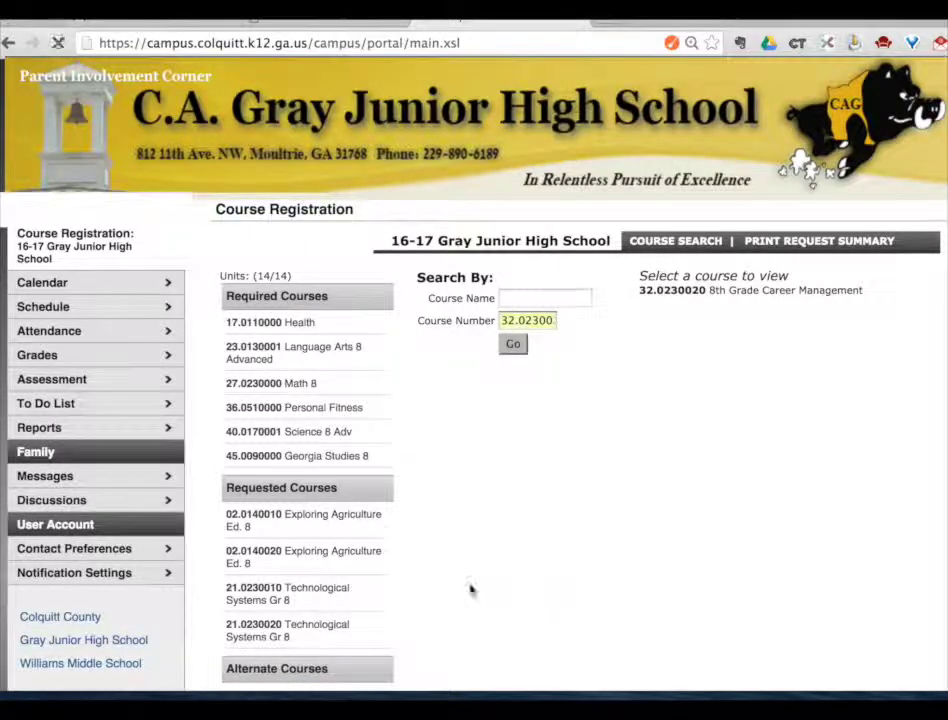
Step: Search 20.0130010 and request MS Foundations Family Consumer as an alternate
left_click(657, 245)
left_click(546, 320)
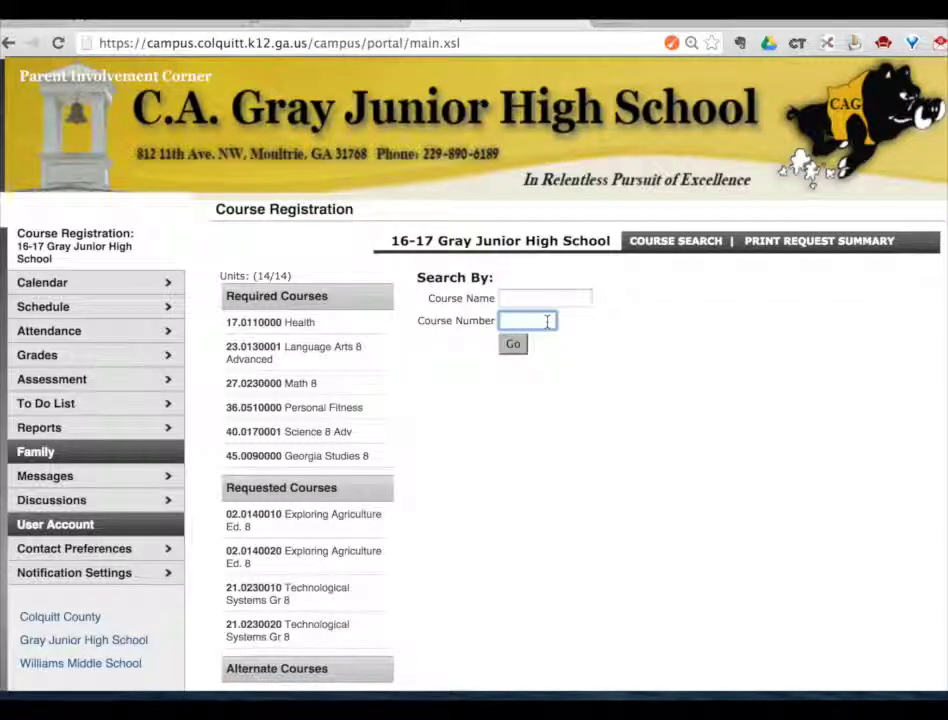
type("20")
type(".0")
type("130010")
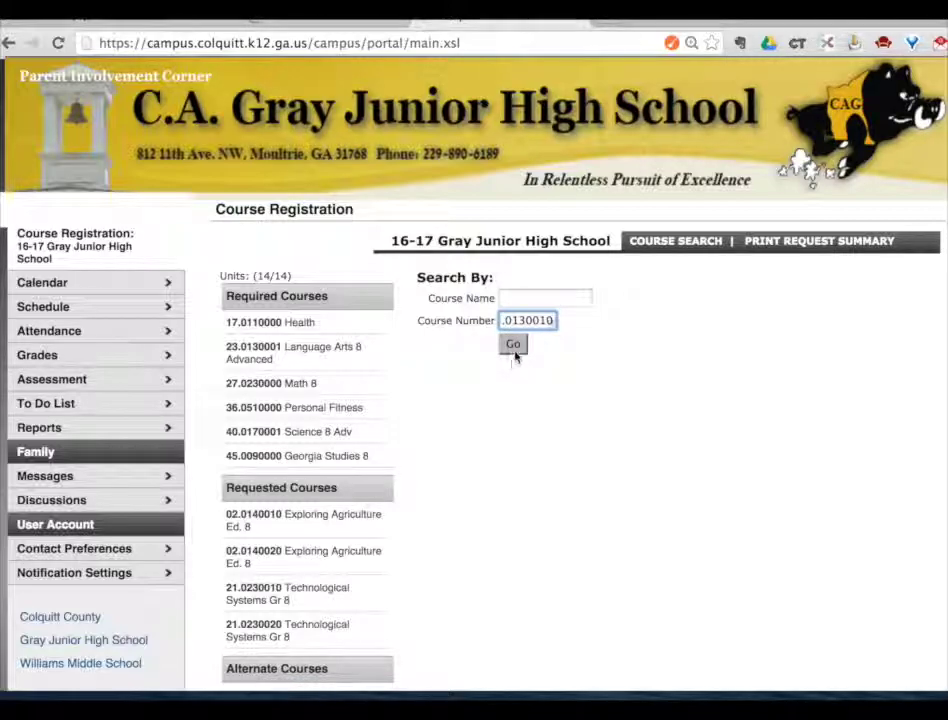
left_click(514, 347)
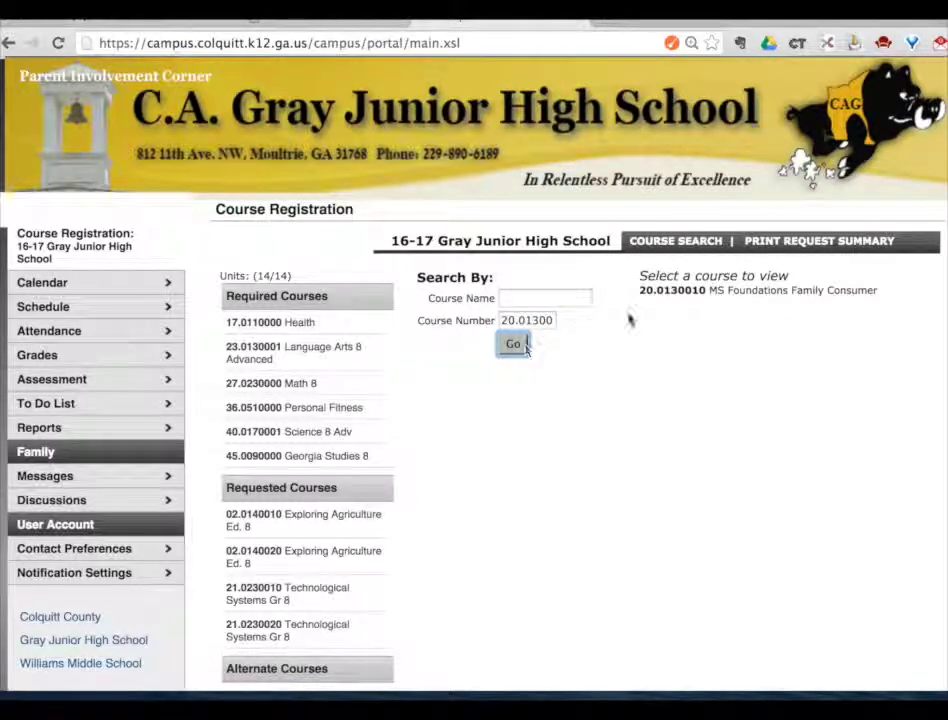
left_click(734, 292)
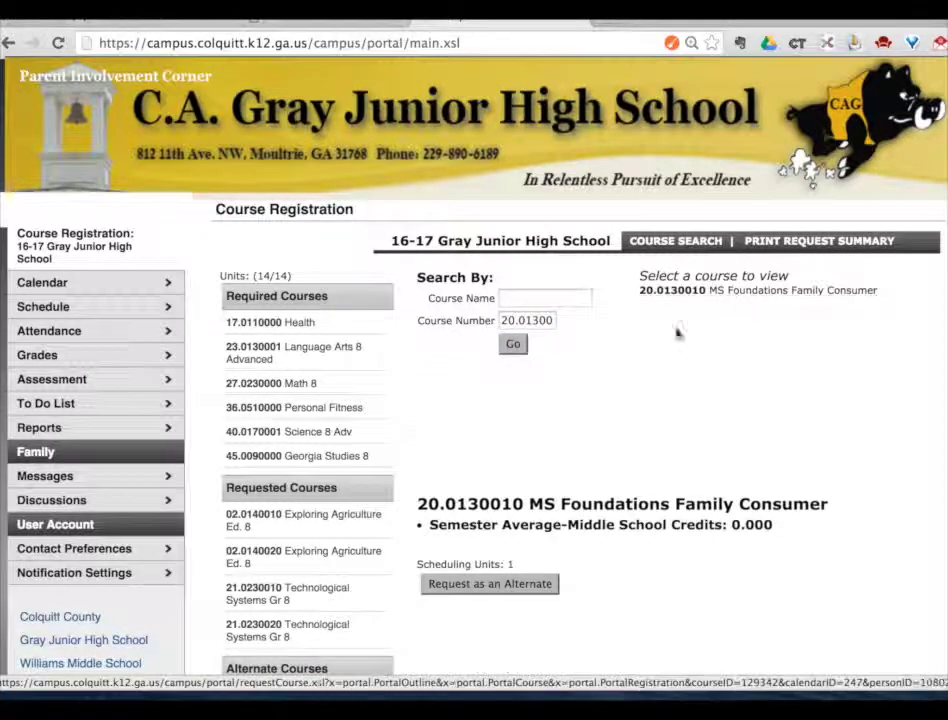
left_click(482, 591)
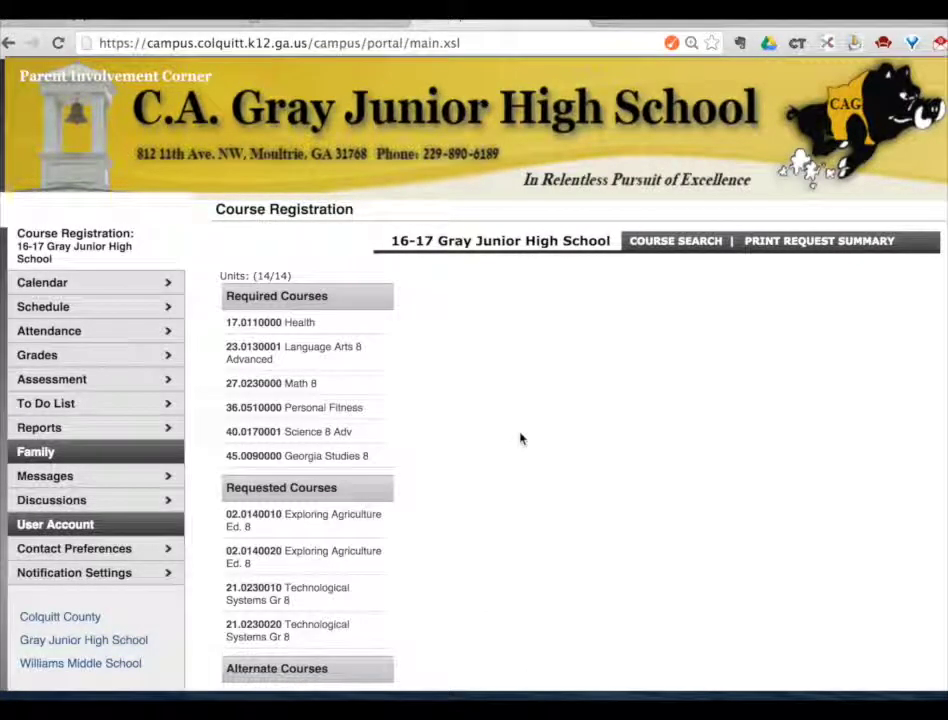
Step: Search 20.0130020 and request that MS Foundations Family Consumer section as an alternate
scroll(436, 440, "down", 3)
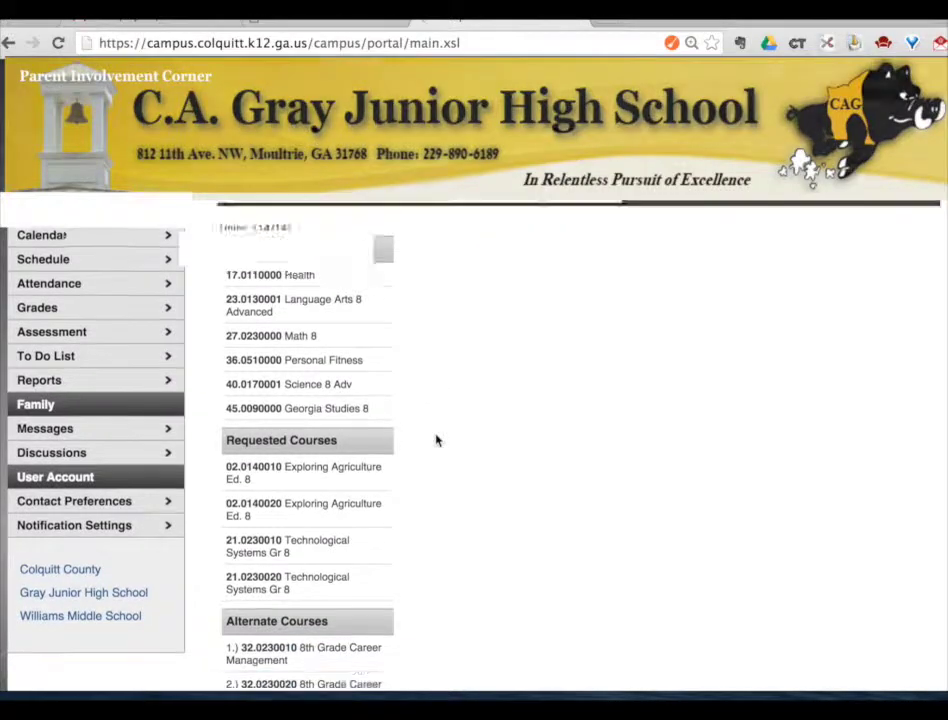
scroll(436, 440, "down", 2)
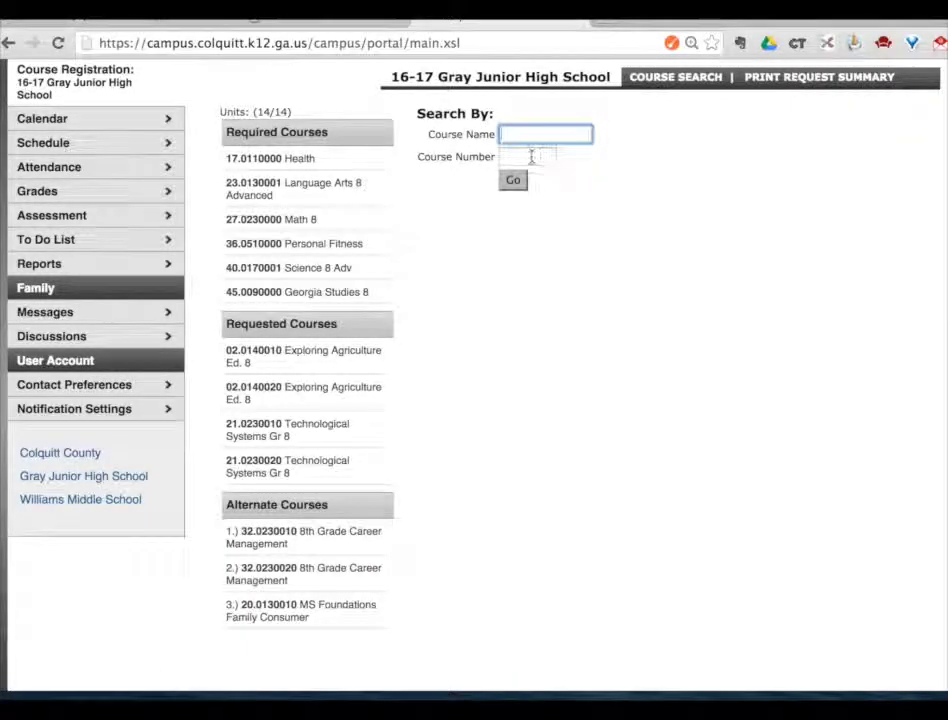
left_click(530, 158)
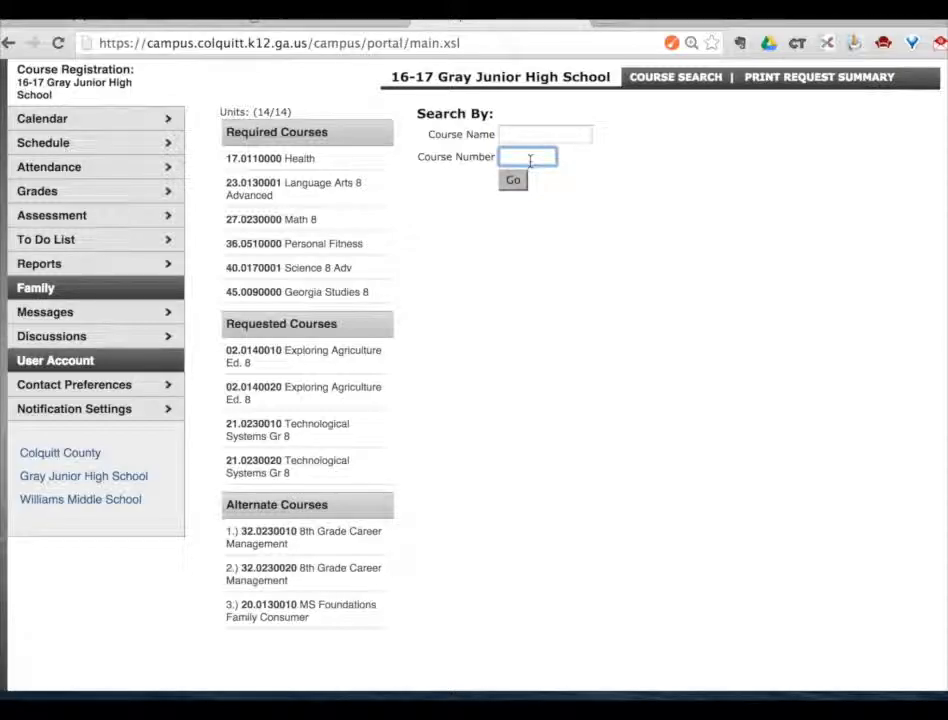
type("2")
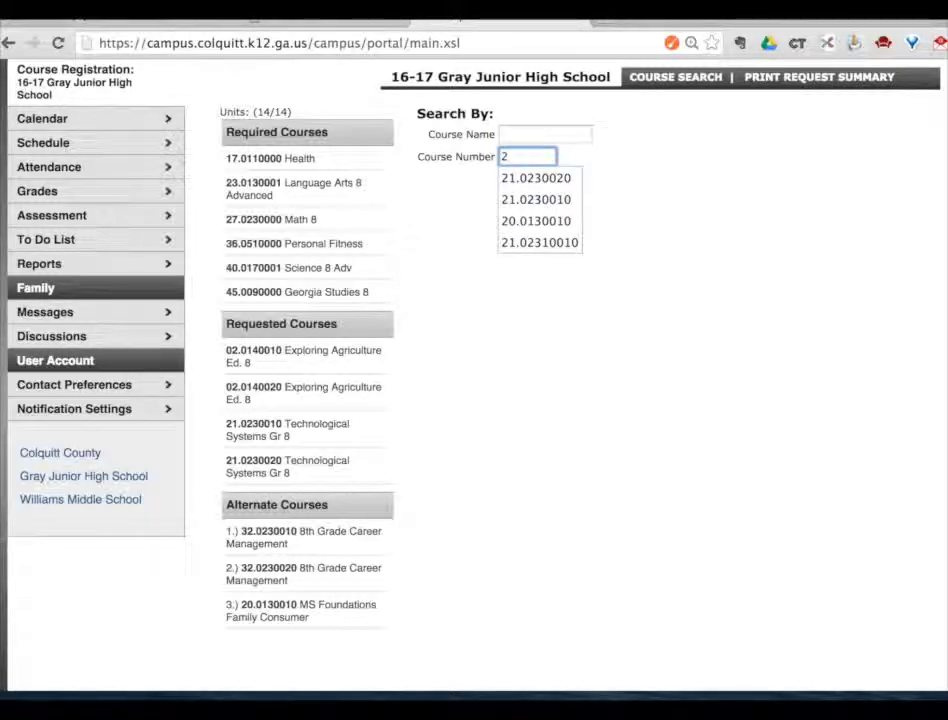
type("0")
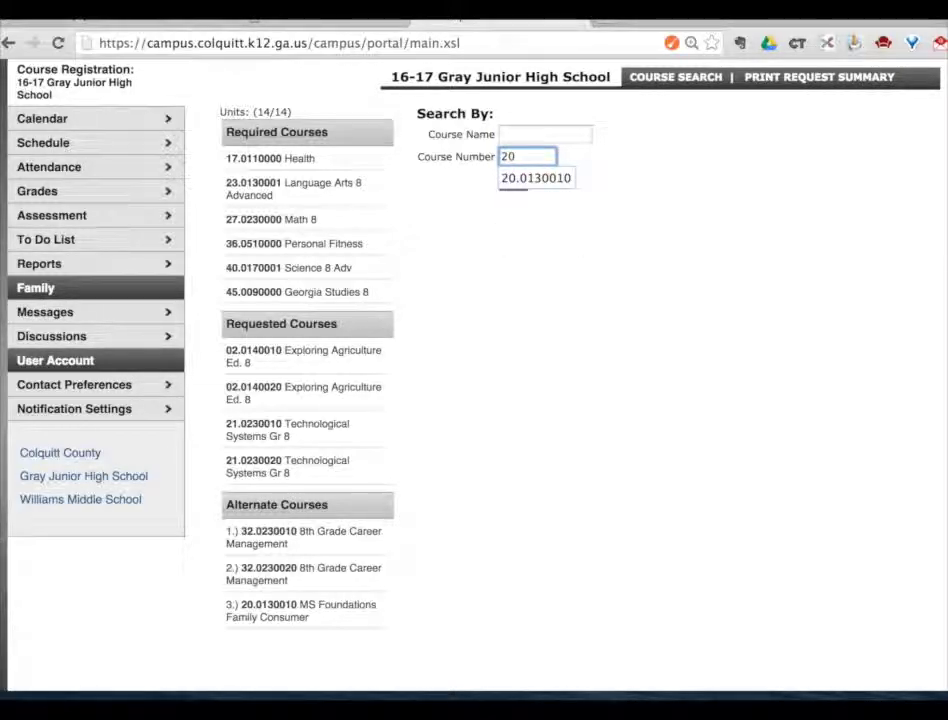
type(".0130020")
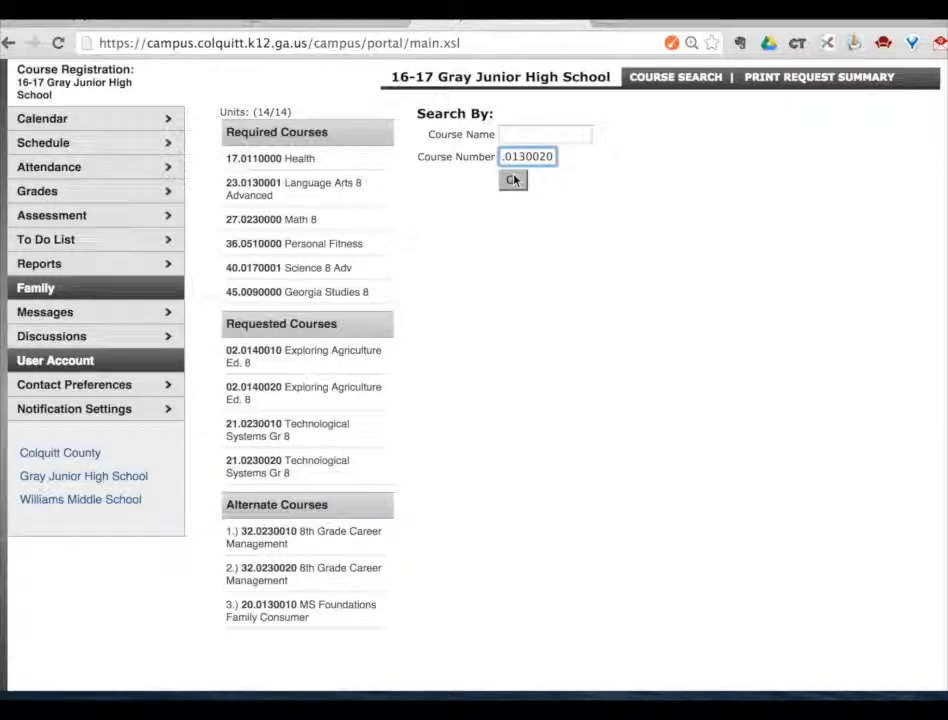
left_click(513, 180)
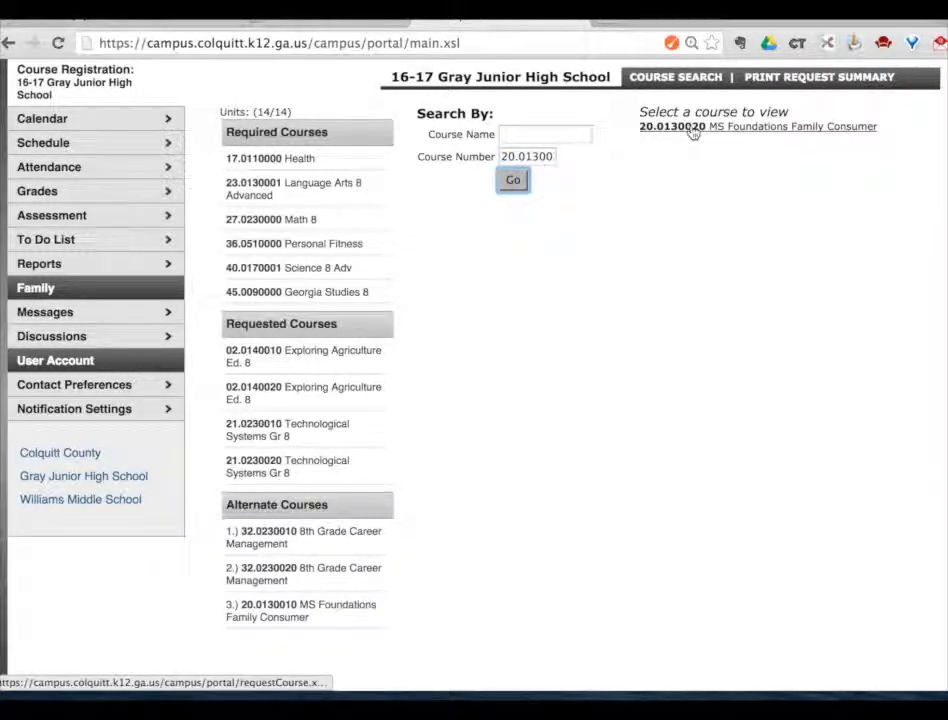
left_click(692, 128)
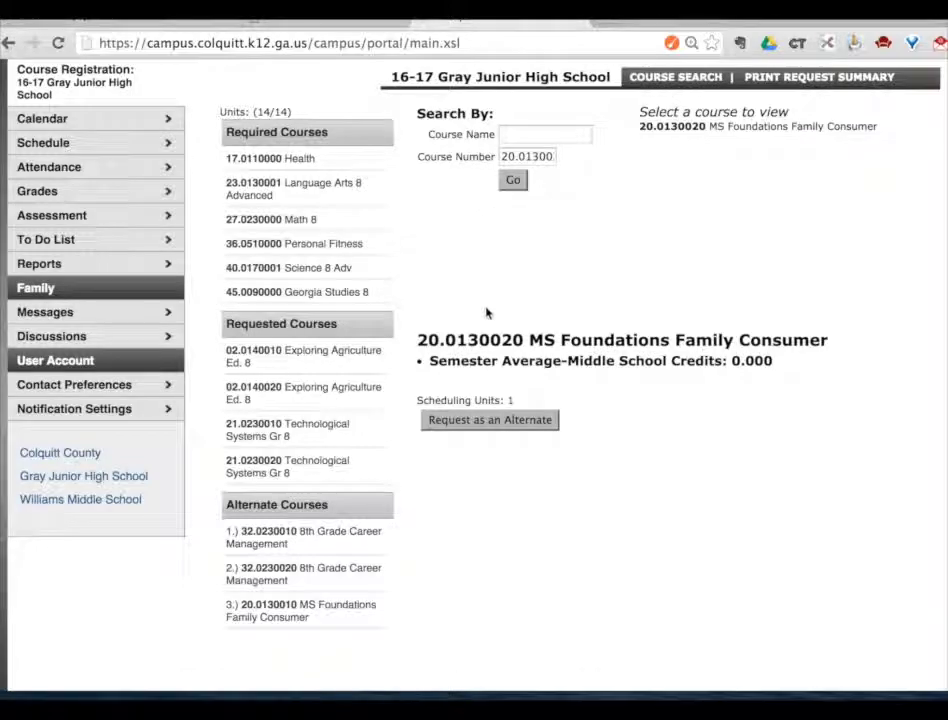
left_click(465, 421)
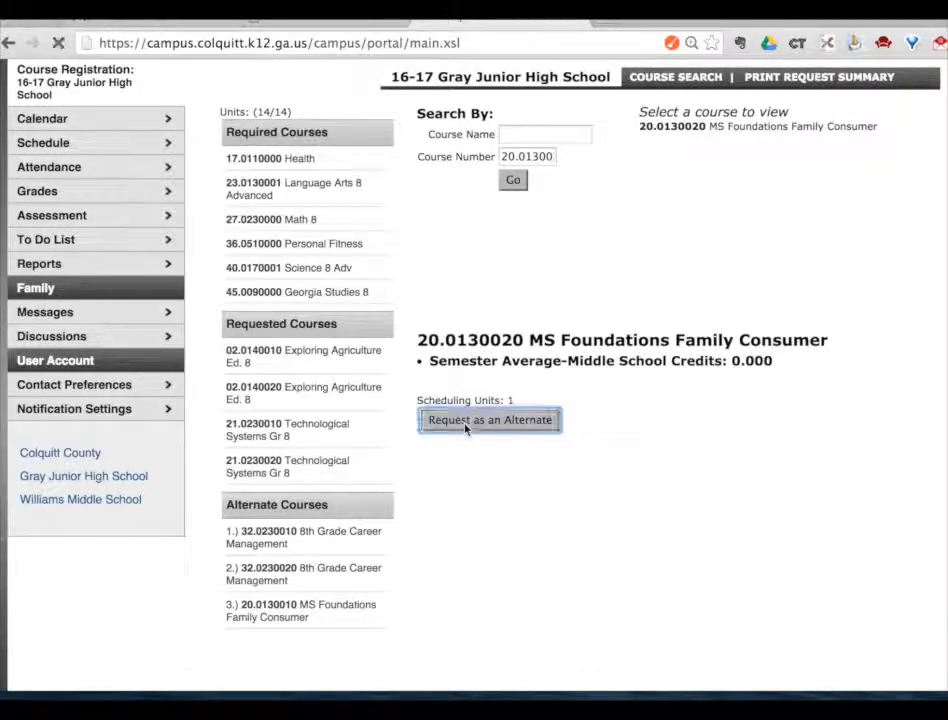